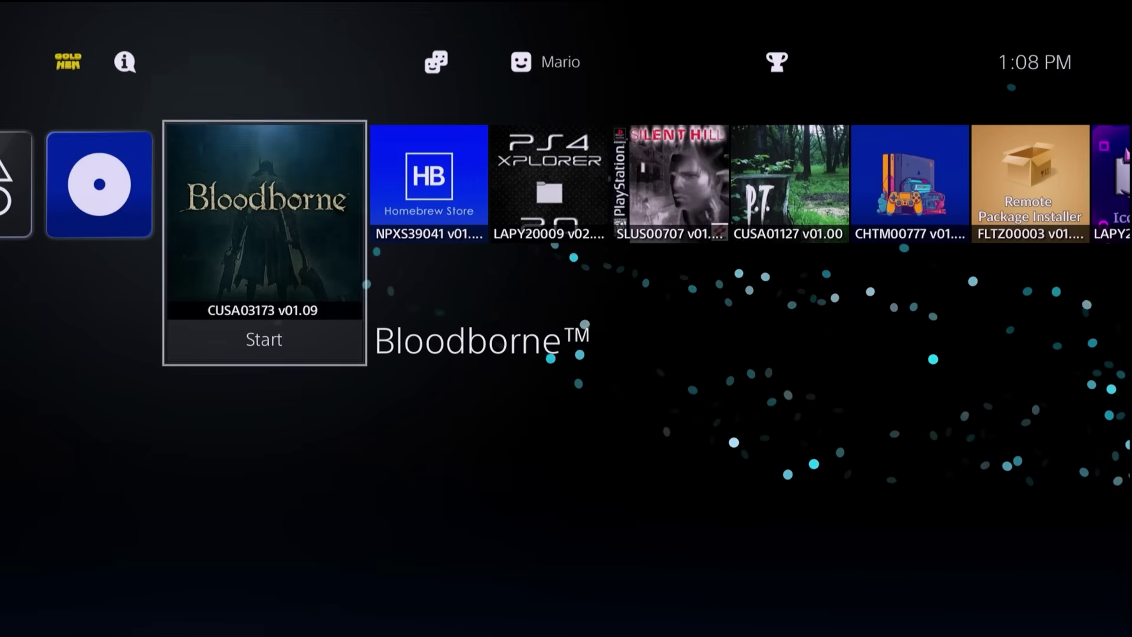
Step: Open the current user's Profile page from the function bar, showing 0 trophies
key(Up)
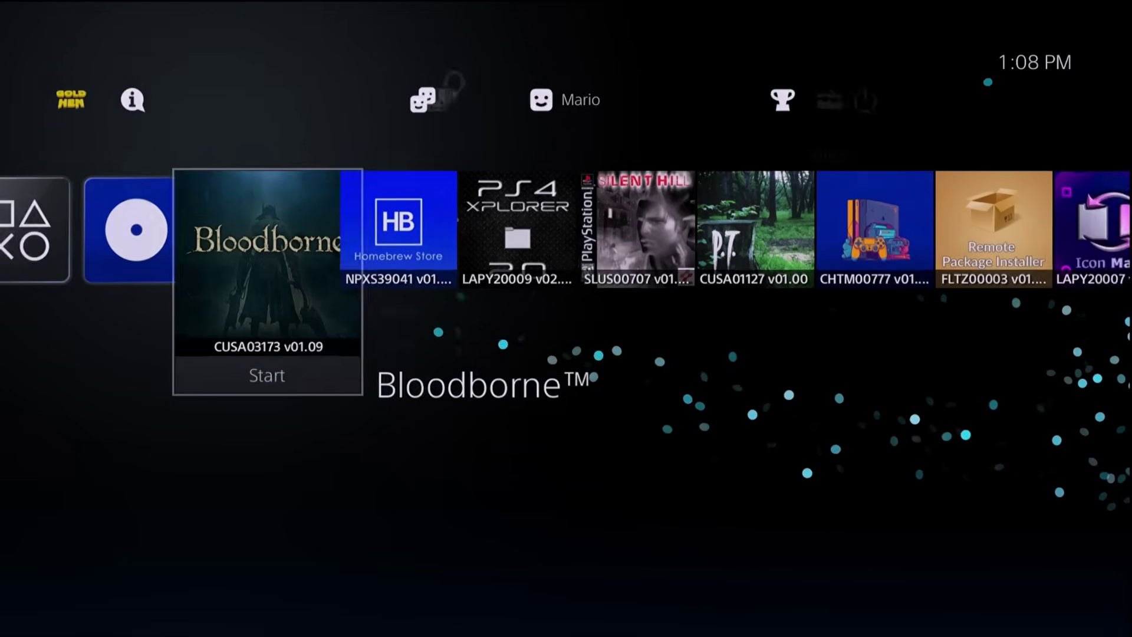
key(Left)
key(Left)
key(Return)
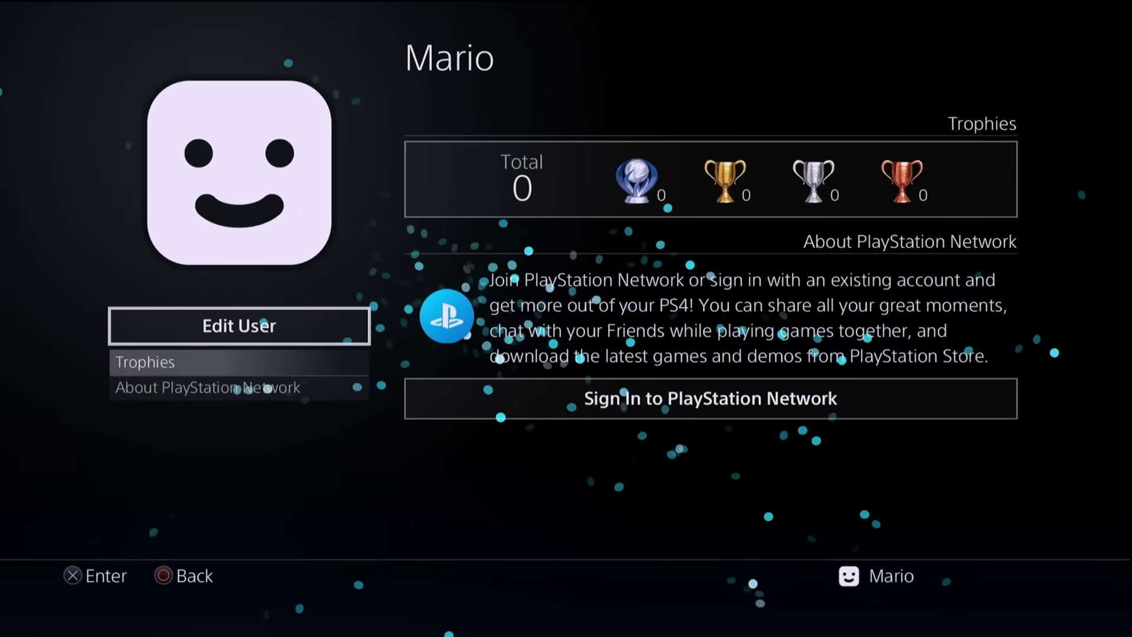
Step: Leave the profile and return to the home screen's Bloodborne game row
key(Escape)
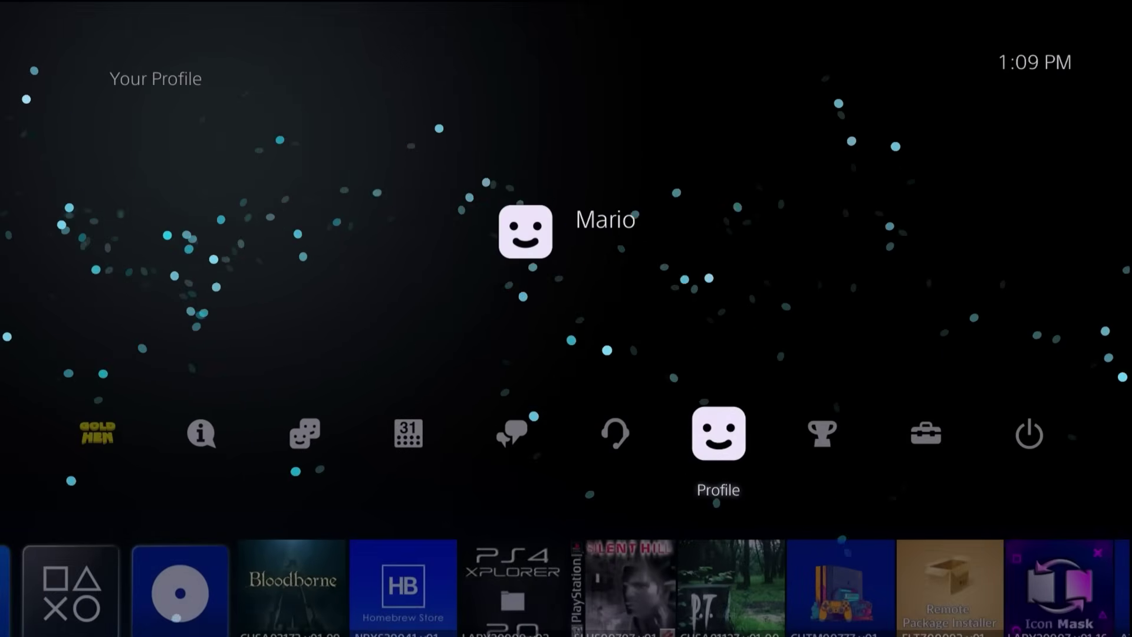
key(Escape)
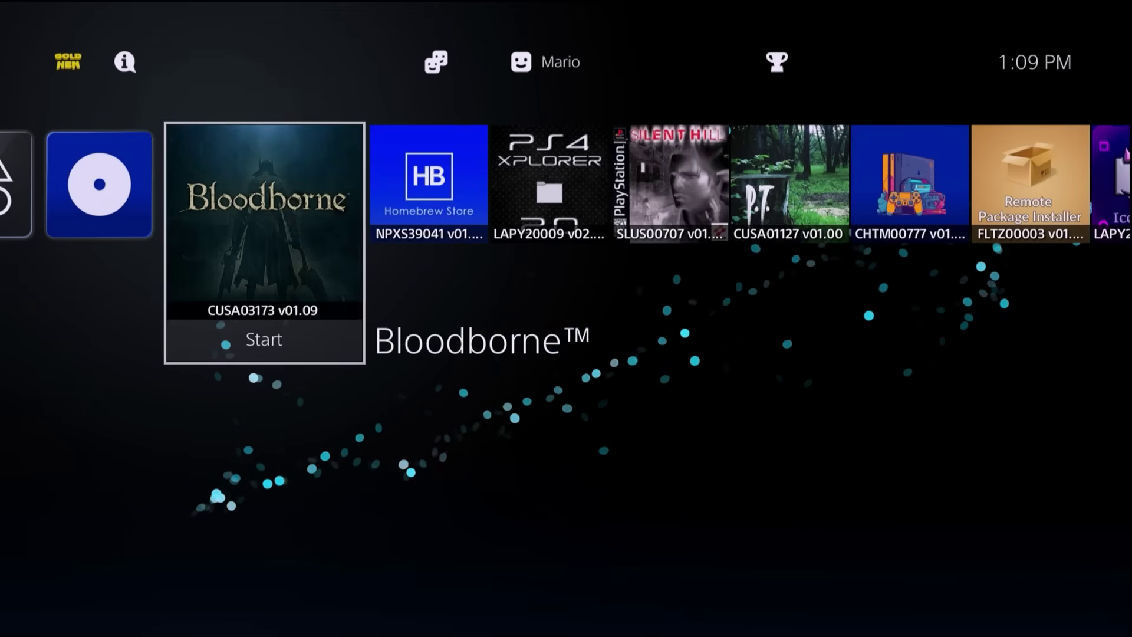
key(Right)
key(Right)
key(Right)
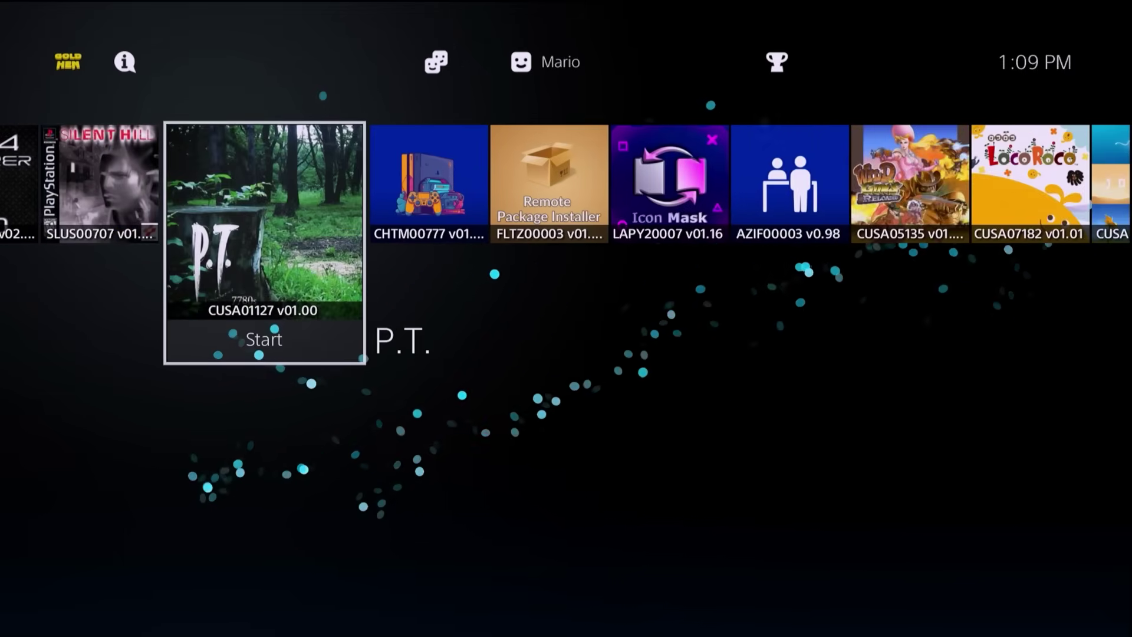
key(Left)
key(Left)
key(Left)
key(Left)
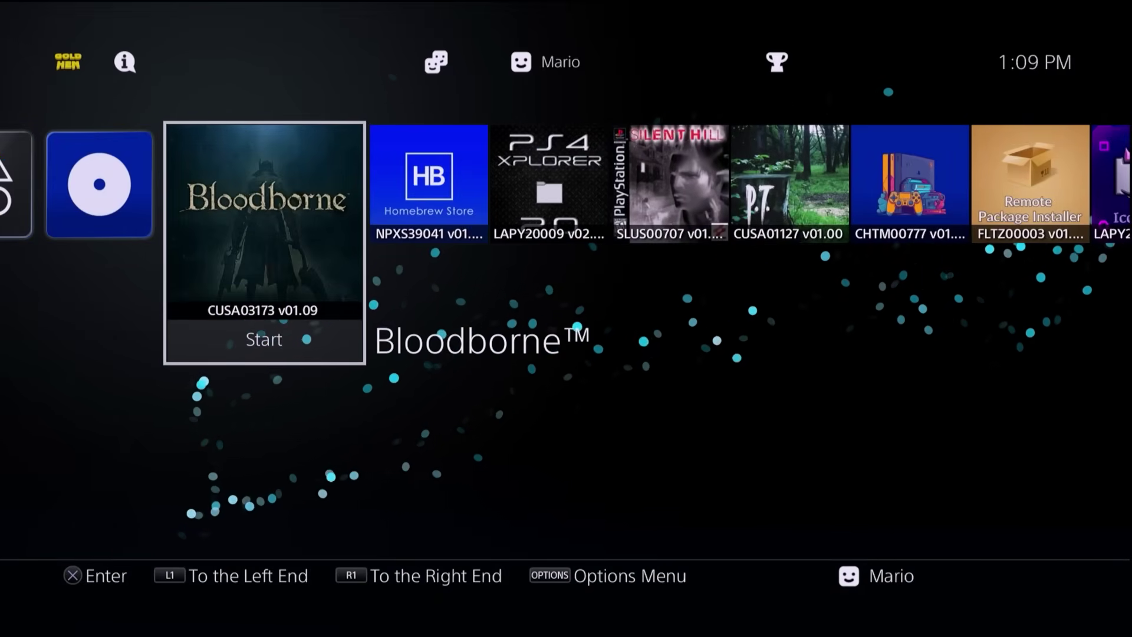
key(Up)
key(Right)
key(Right)
key(Right)
key(Left)
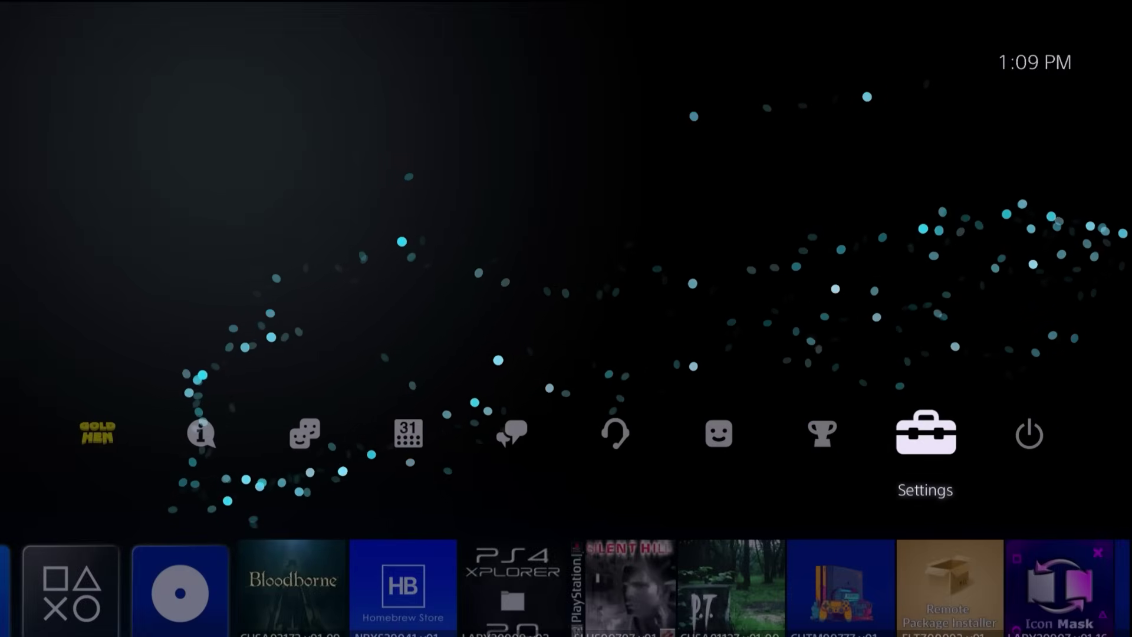
key(Return)
key(Down)
key(Down)
key(Down)
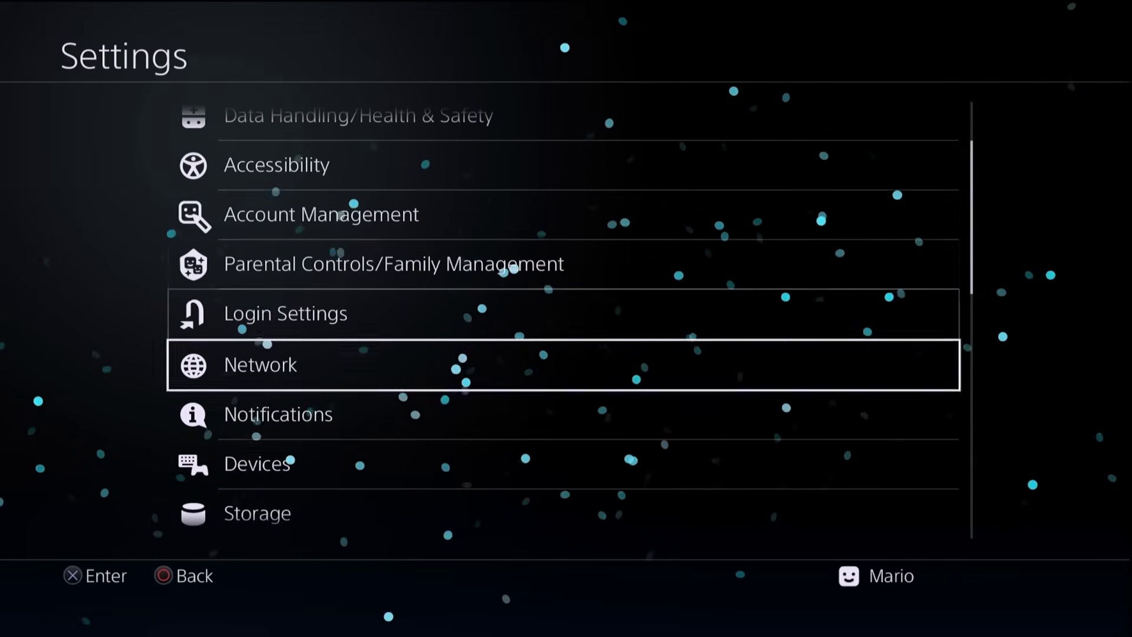
key(Down)
key(Down)
key(Down)
key(Down)
key(Down)
key(Down)
key(Up)
key(Return)
key(Down)
key(Down)
key(Return)
key(Down)
key(Up)
key(Return)
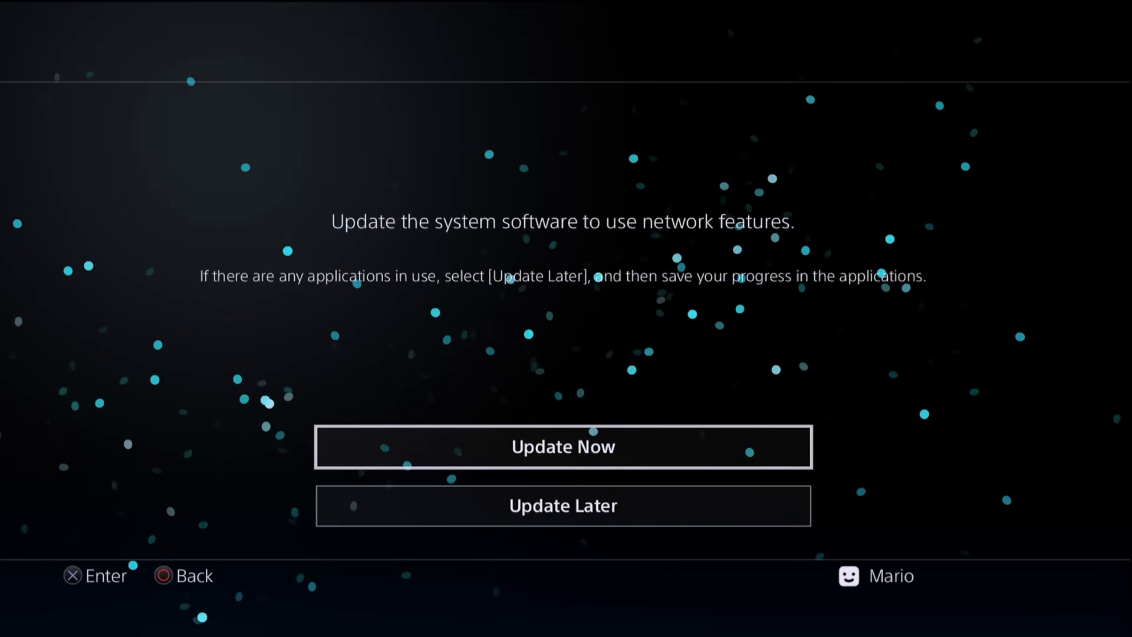
key(Escape)
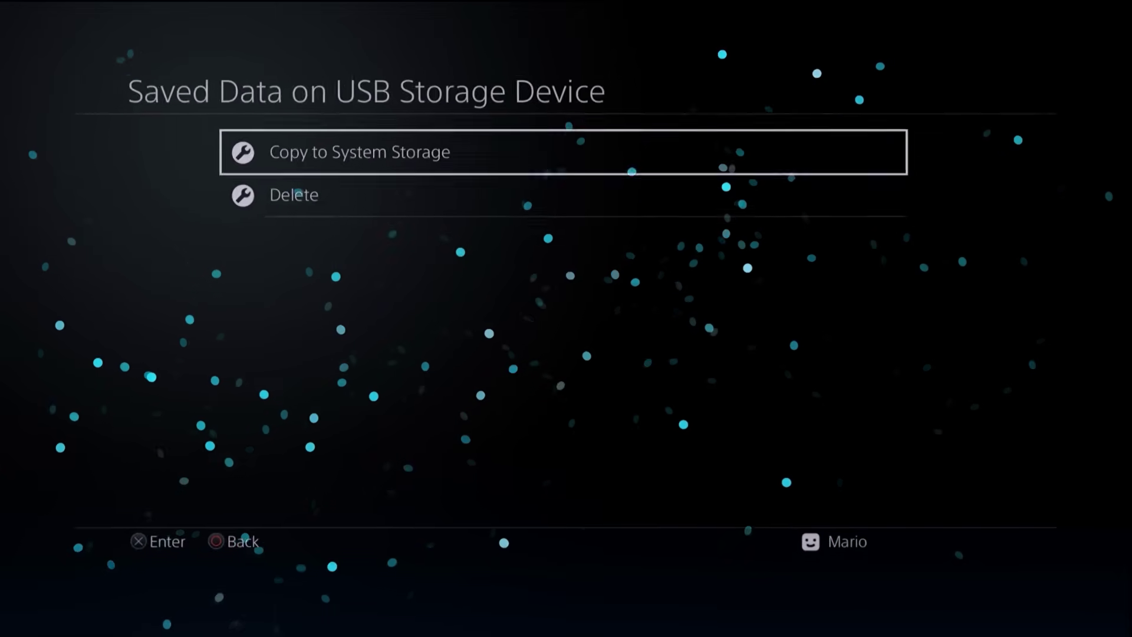
key(Escape)
key(Escape)
key(Escape)
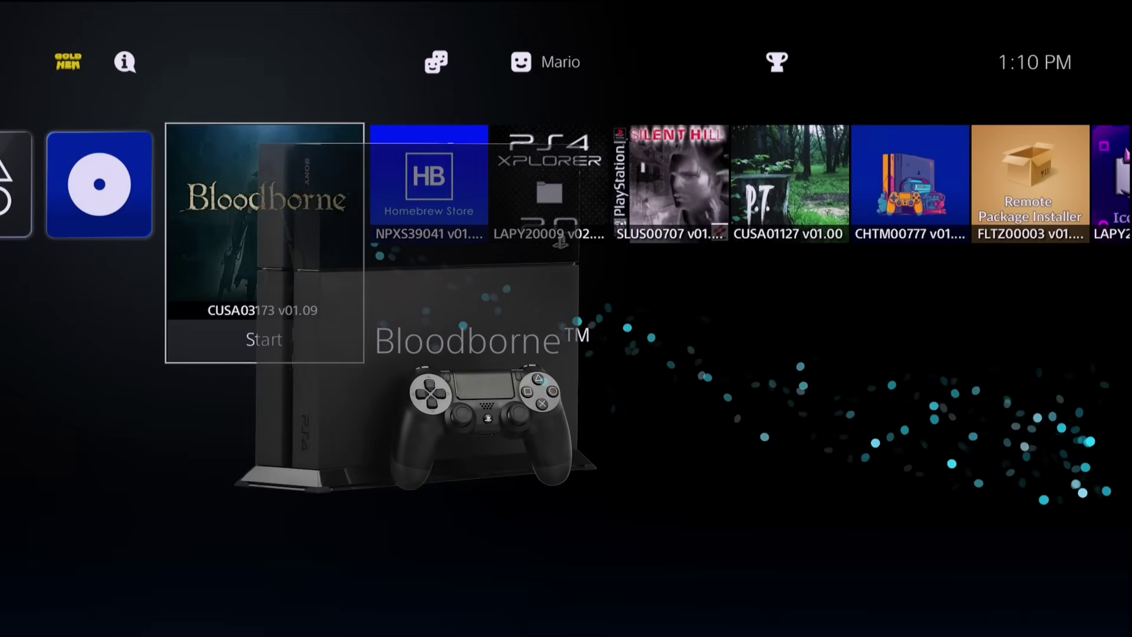
key(Right)
key(Left)
key(Right)
key(Right)
key(Left)
key(Left)
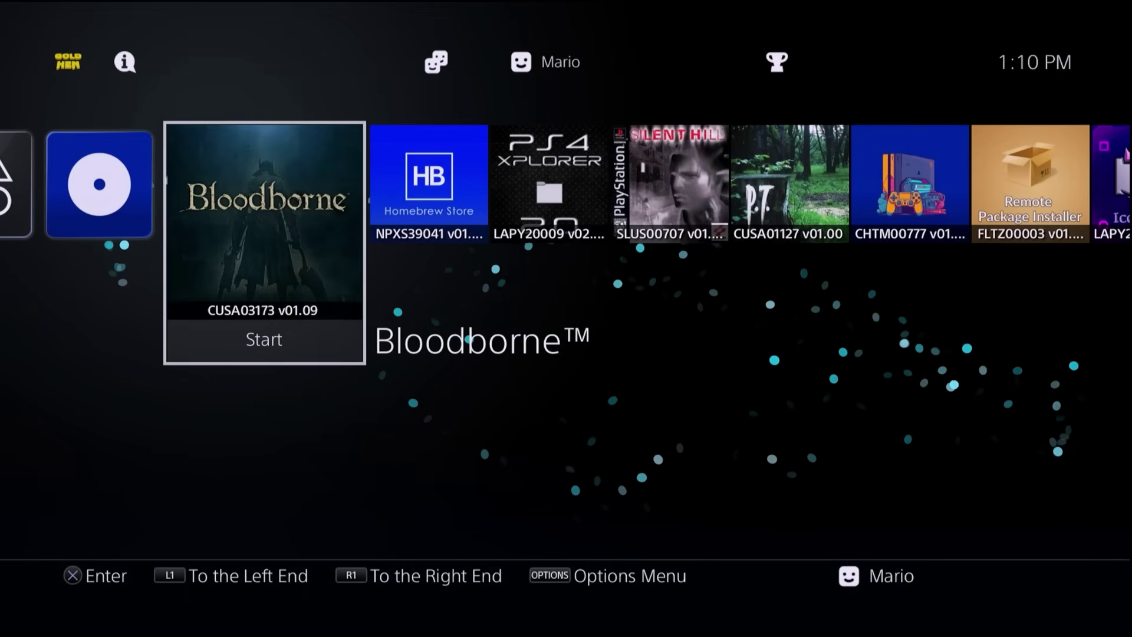
key(Up)
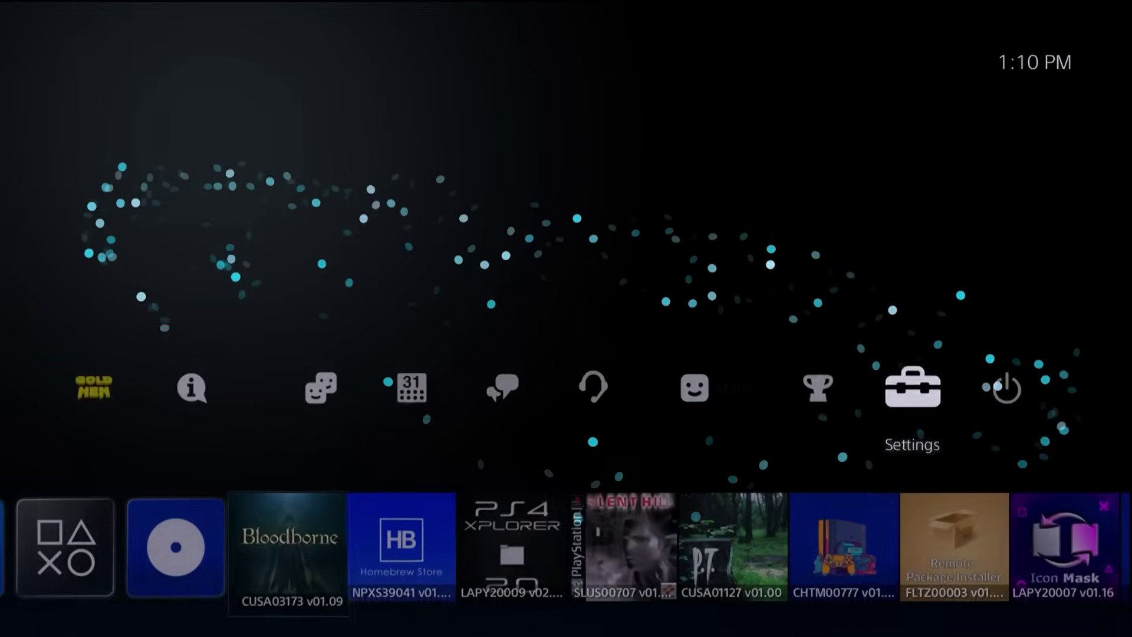
key(Return)
key(Down)
key(Down)
key(Down)
key(Down)
key(Down)
key(Down)
key(Down)
key(Down)
key(Down)
key(Up)
key(Return)
key(Down)
key(Down)
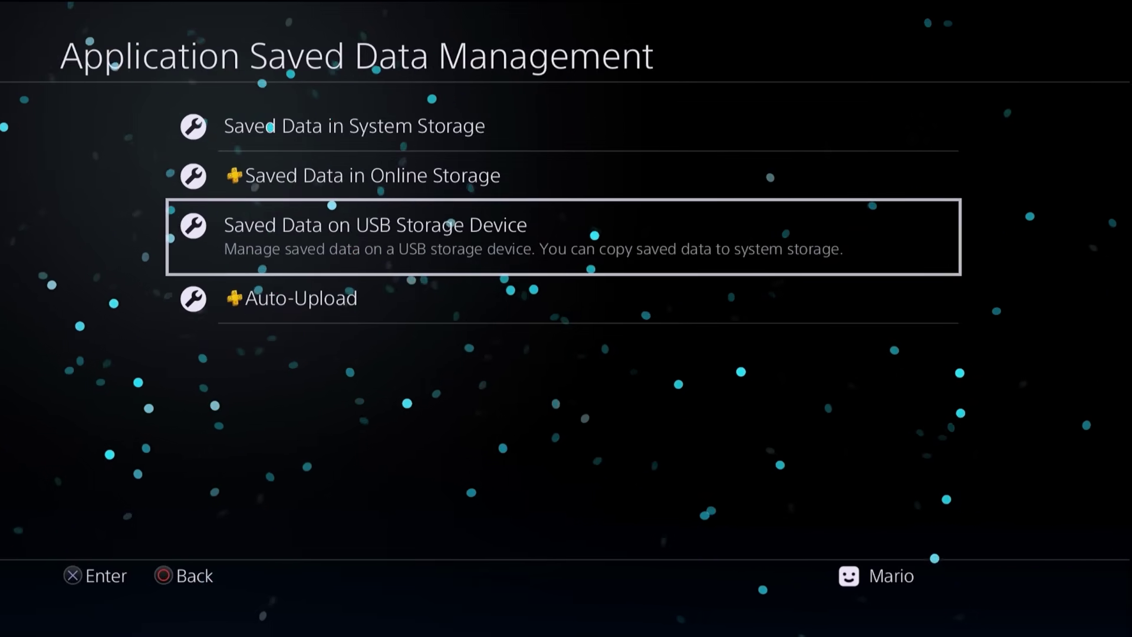
key(Escape)
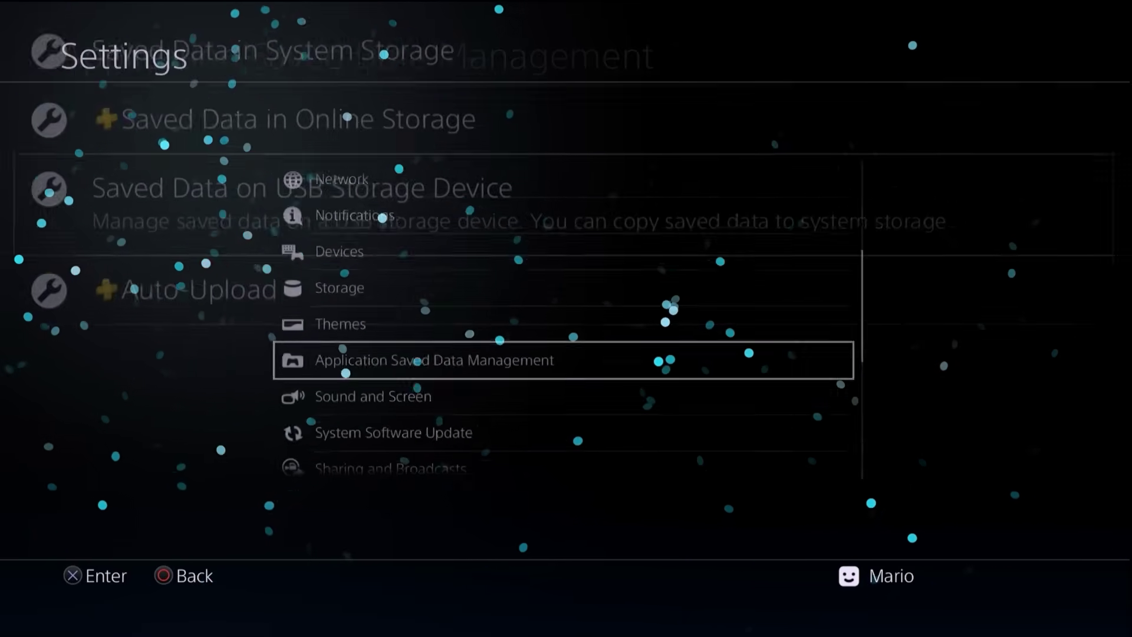
key(Escape)
key(Escape)
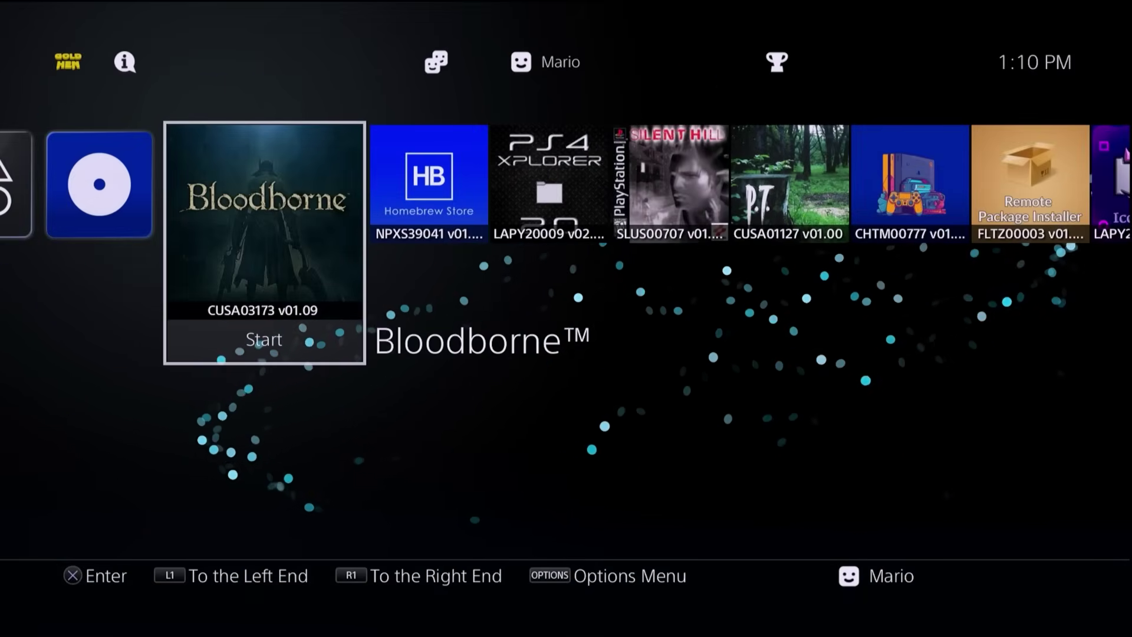
Step: Start the BD-JB Lapse 1.2 disc to run the jailbreak
key(Left)
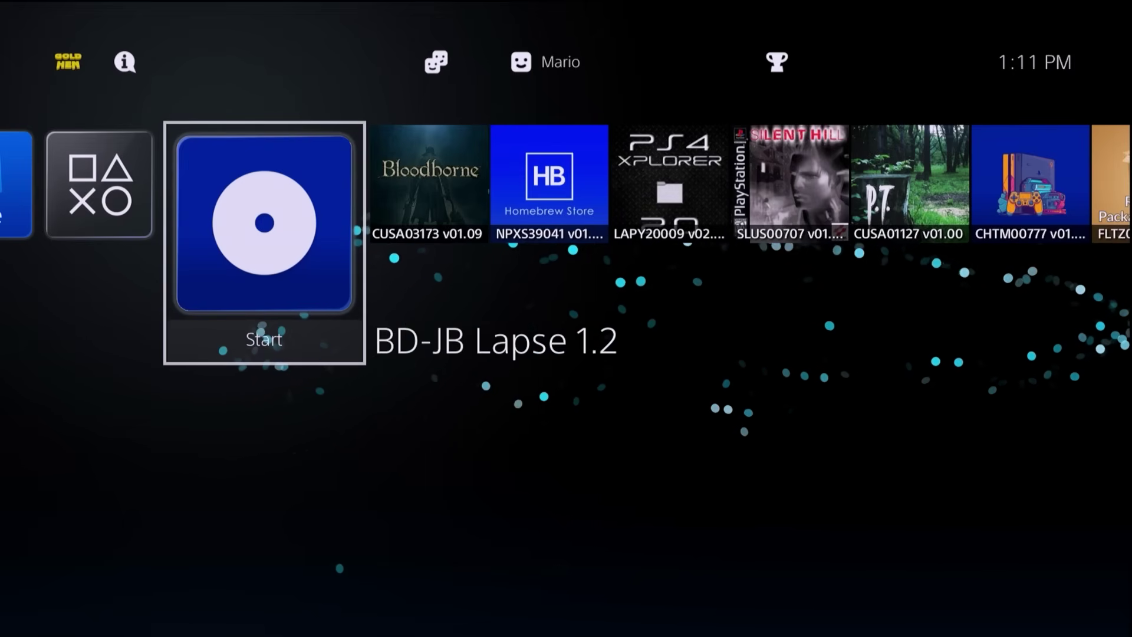
key(Return)
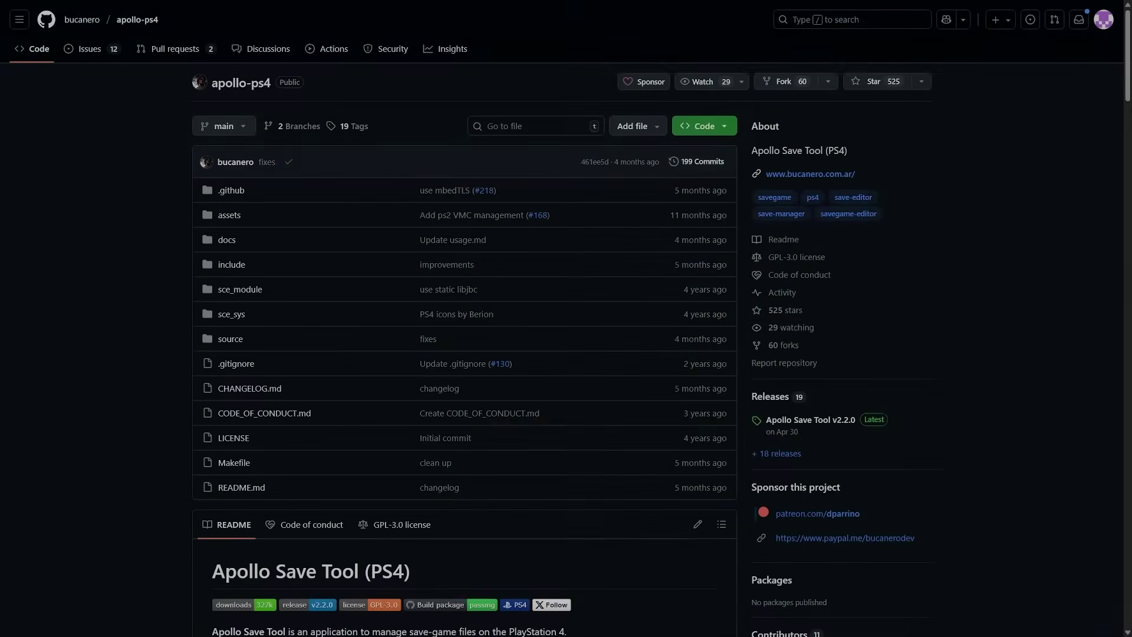
Step: Scroll through the apollo-ps4 README on GitHub
scroll(561, 319, down, 1)
scroll(1129, 112, down, 9)
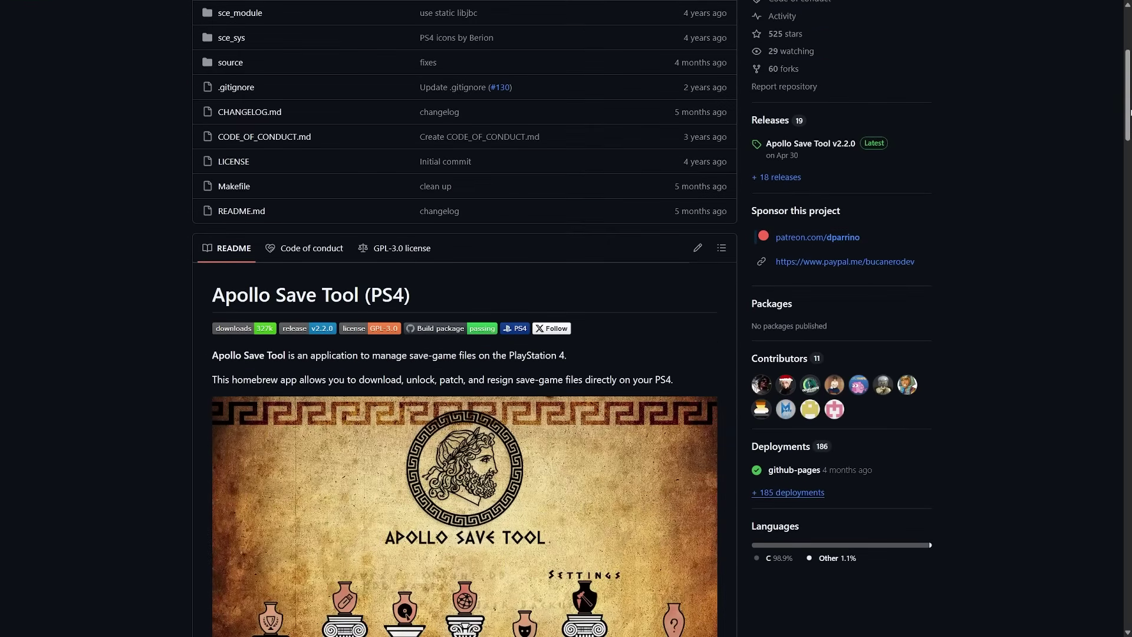
scroll(1130, 112, up, 2)
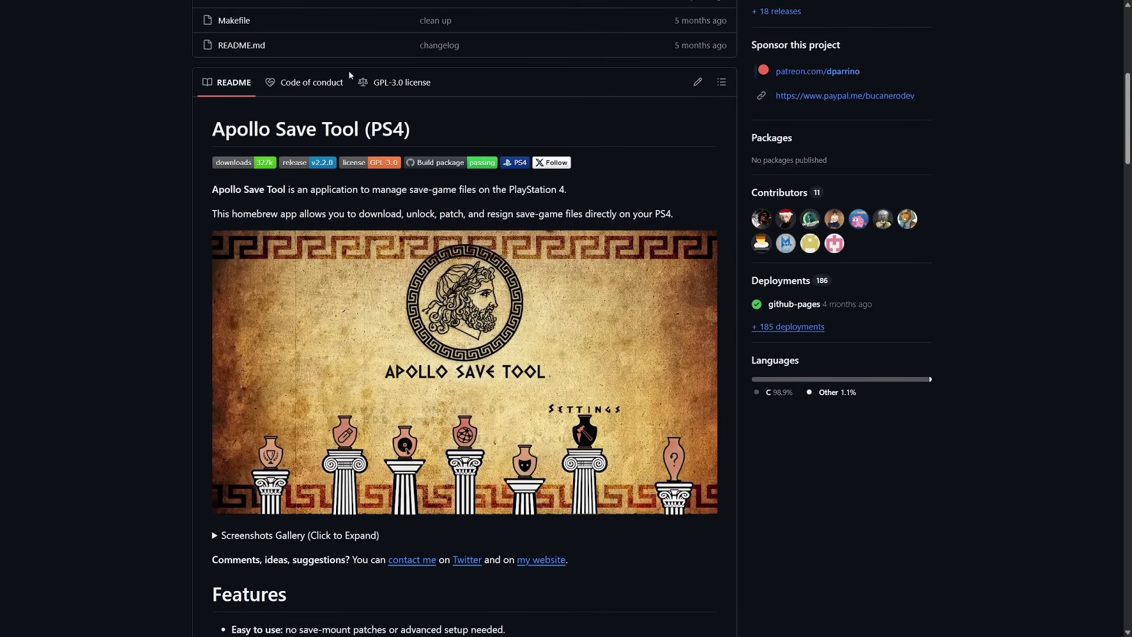
scroll(816, 334, down, 2)
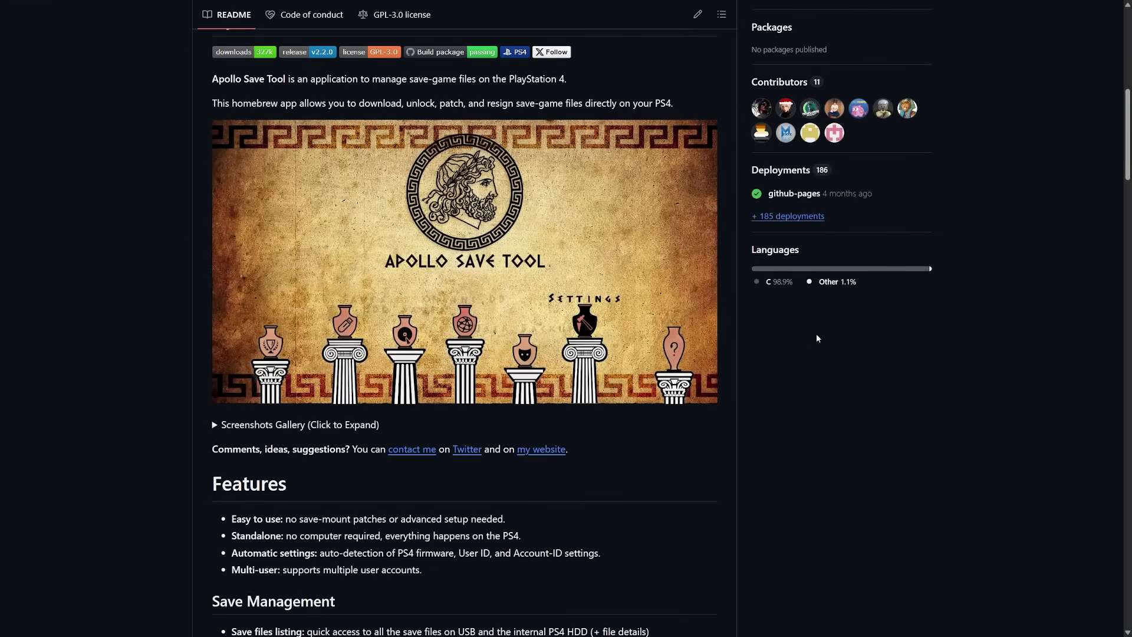
scroll(816, 334, down, 4)
scroll(816, 338, down, 2)
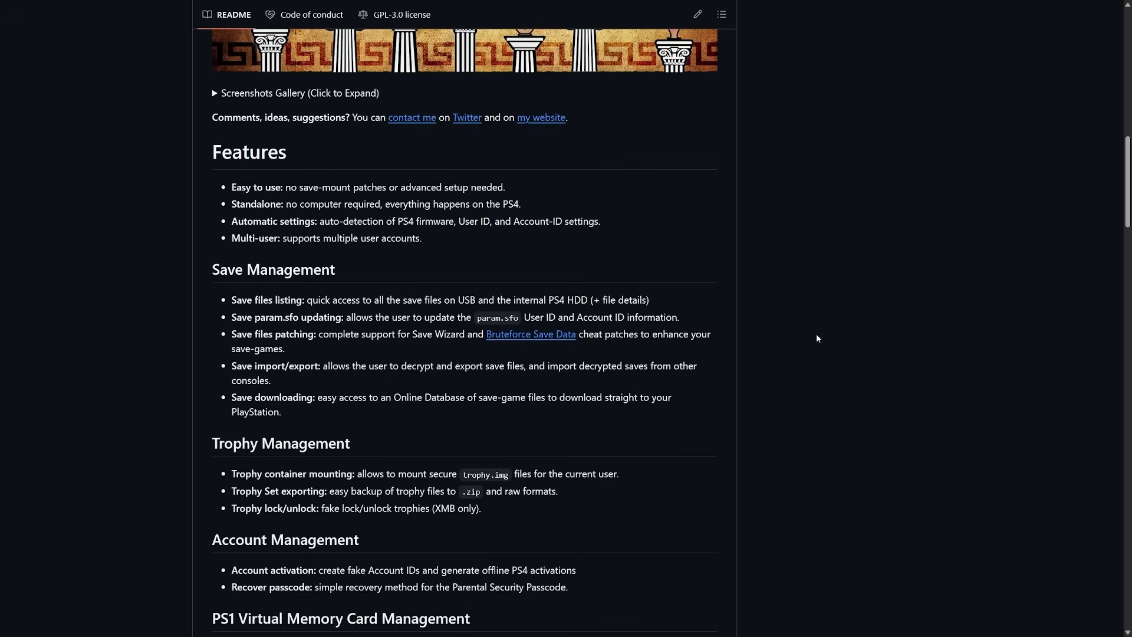
scroll(282, 220, down, 1)
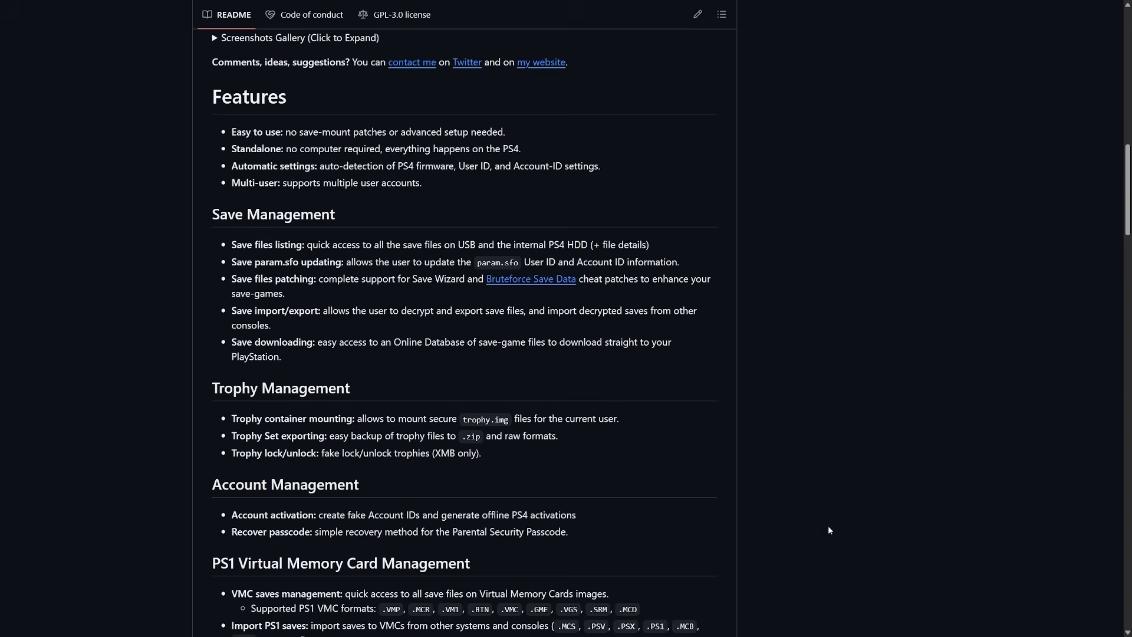
scroll(828, 525, up, 15)
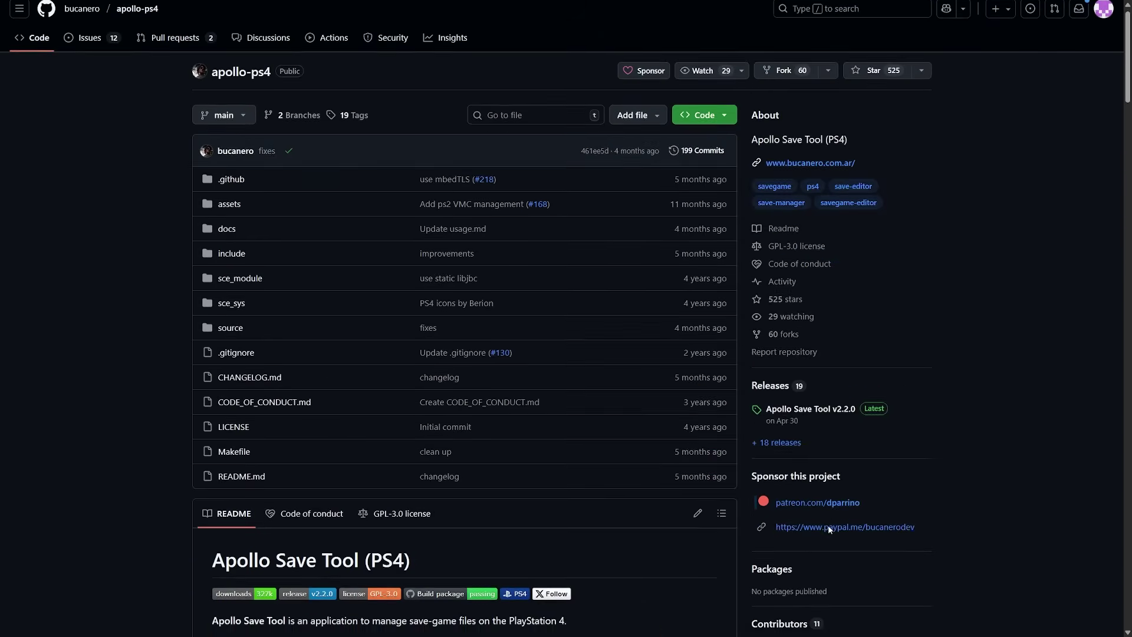
Step: Open Releases and scroll to the Apollo Save Tool v2.2.0 assets with the 15.6 MB .pkg
click(767, 397)
scroll(778, 301, down, 6)
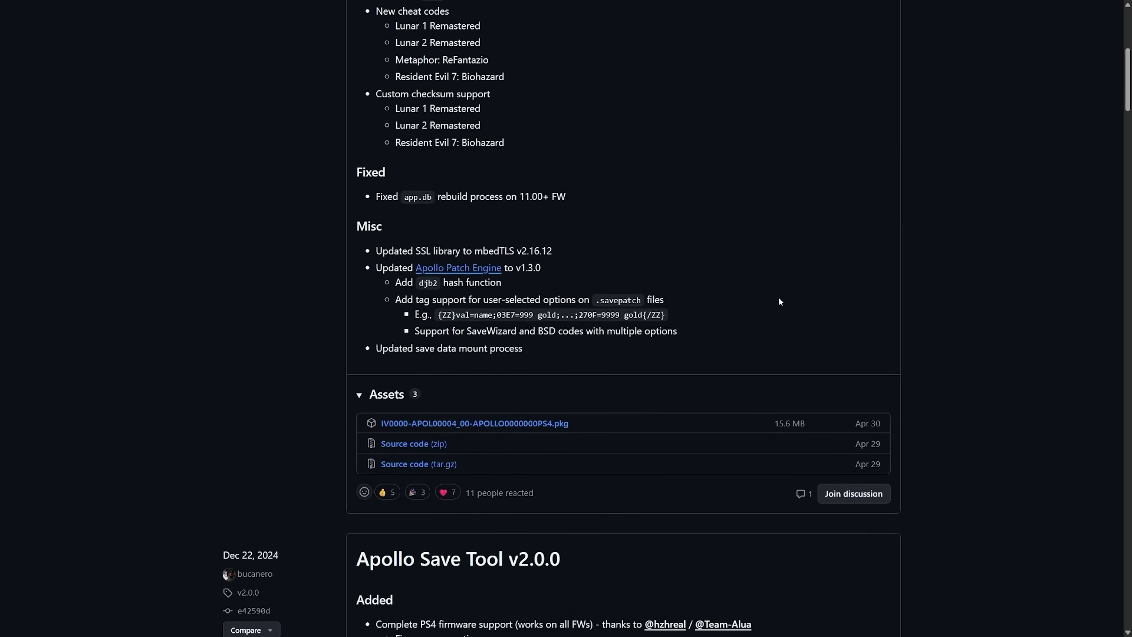
scroll(477, 424, up, 7)
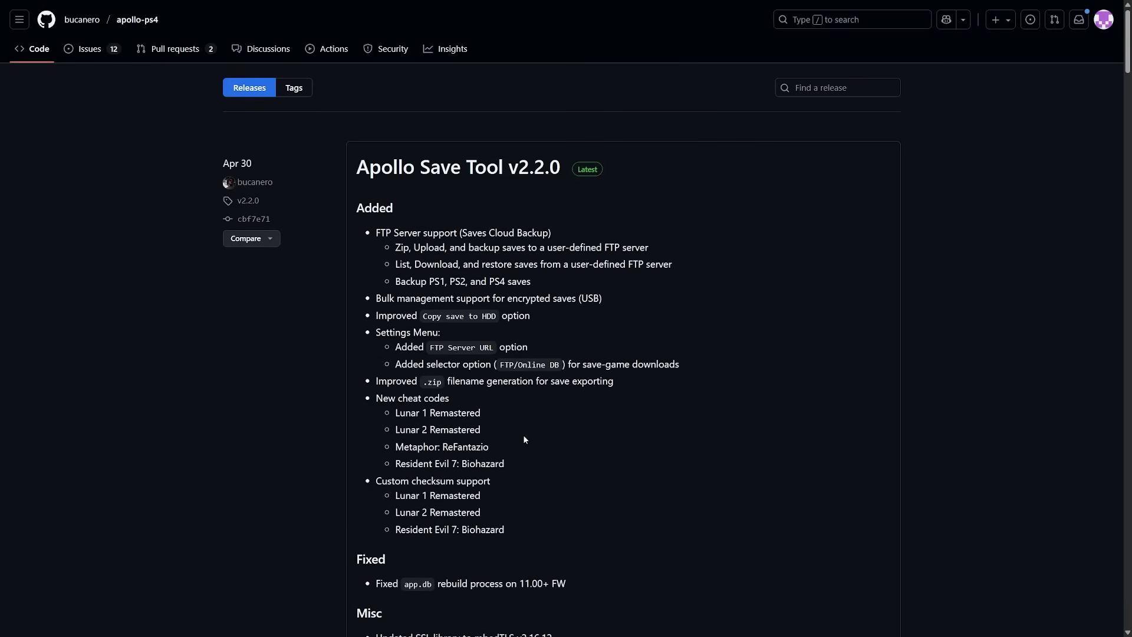
scroll(504, 426, down, 2)
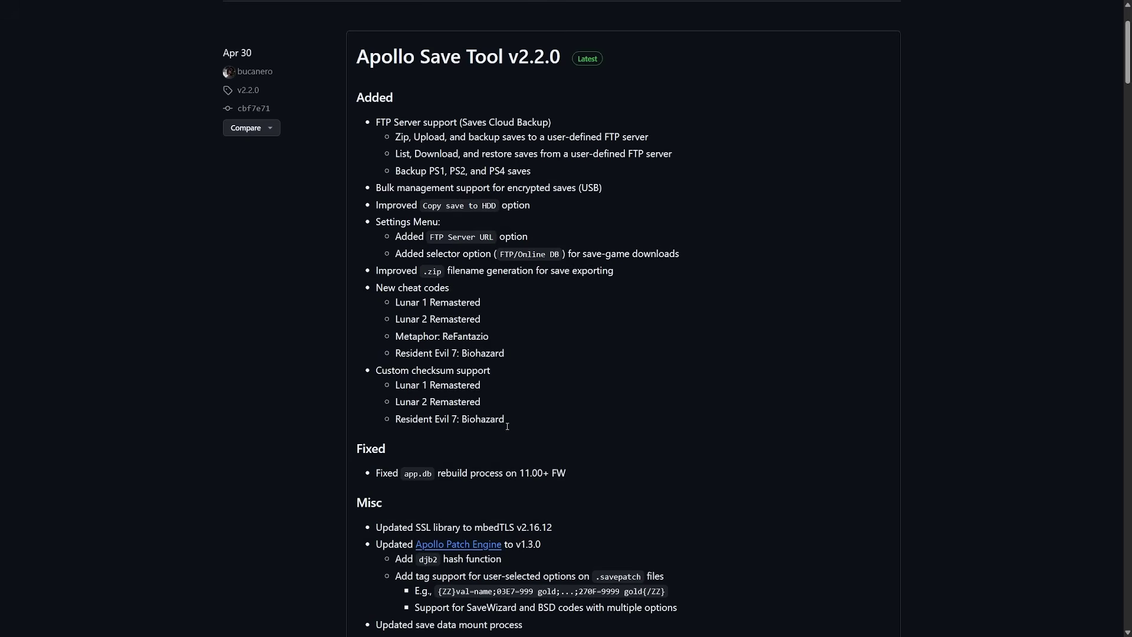
scroll(588, 425, down, 4)
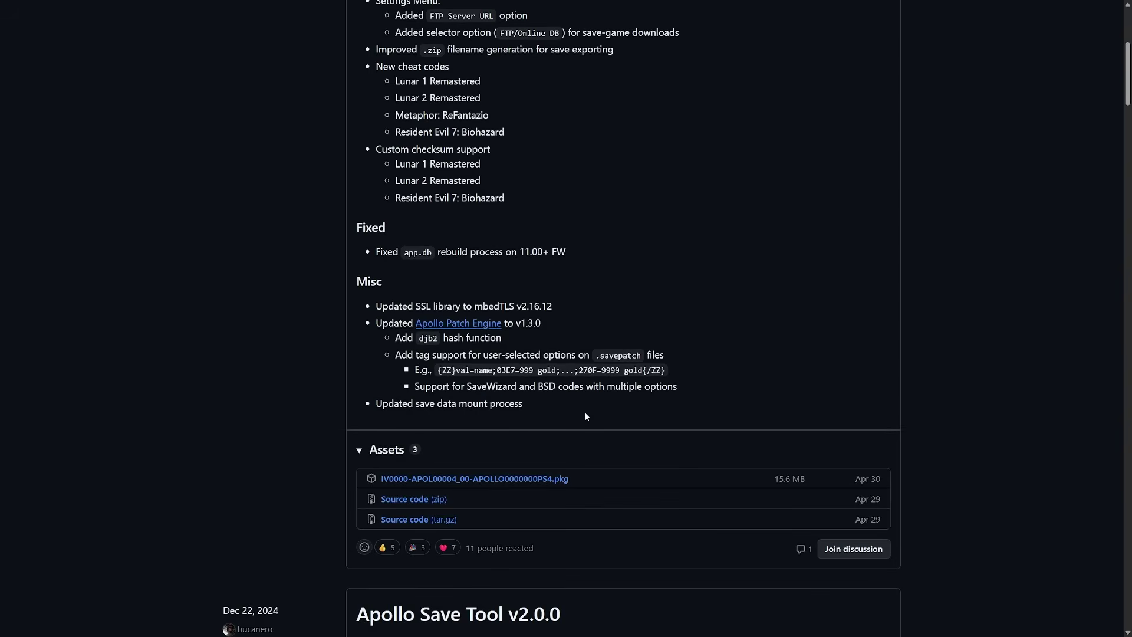
scroll(585, 416, down, 1)
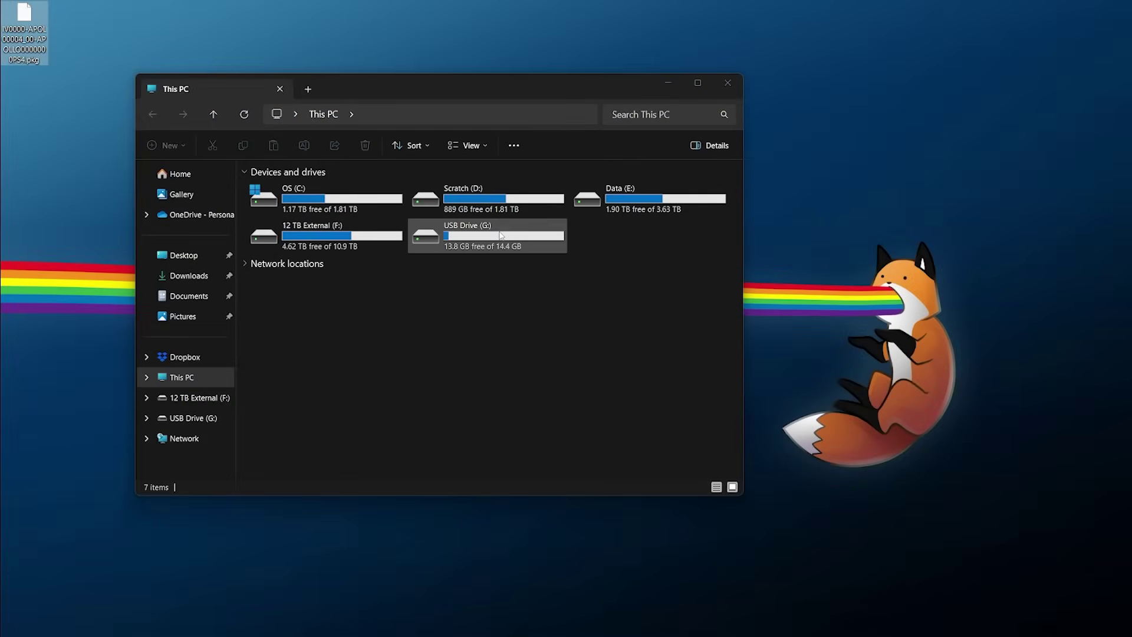
Step: Check USB Drive (G:) properties, then copy the IV0000 Apollo .pkg onto the drive
click(471, 243)
right_click(448, 231)
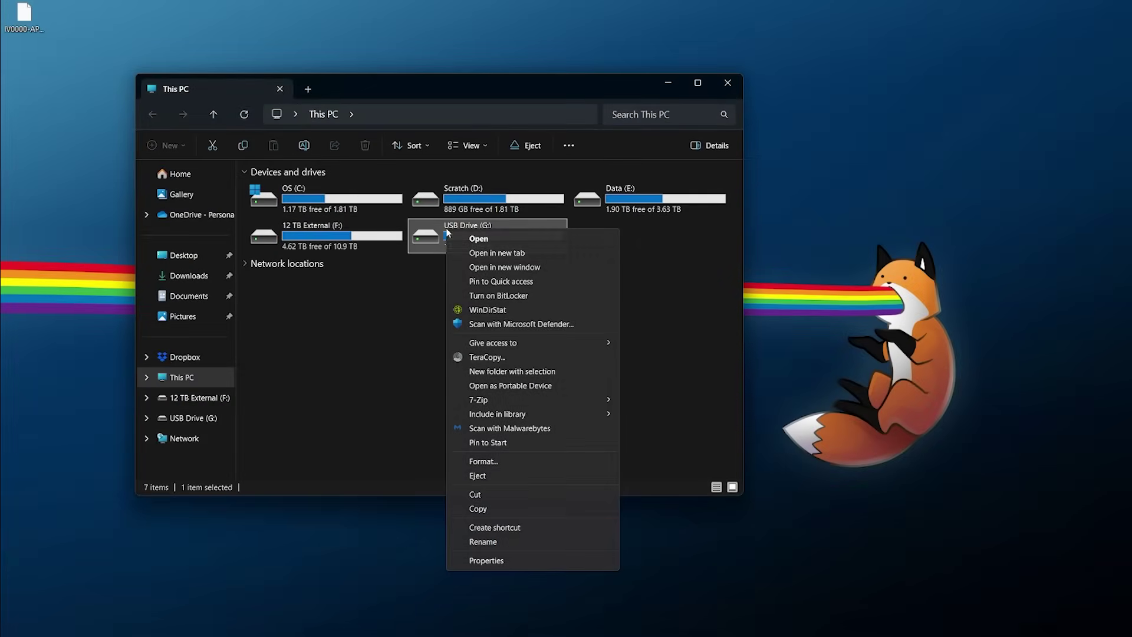
click(489, 561)
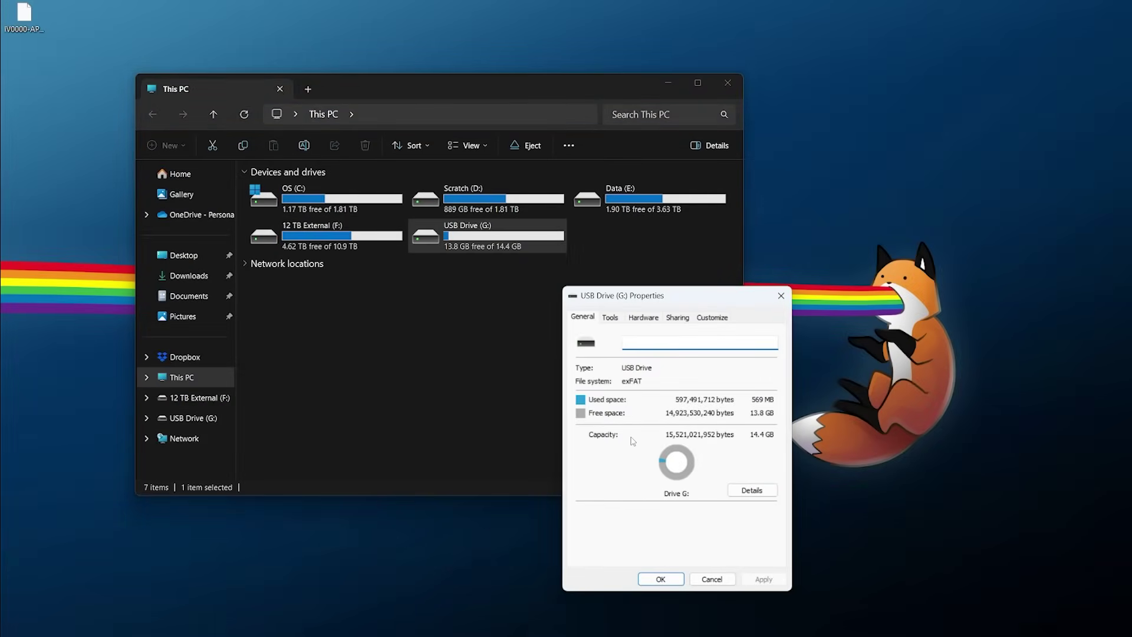
click(777, 299)
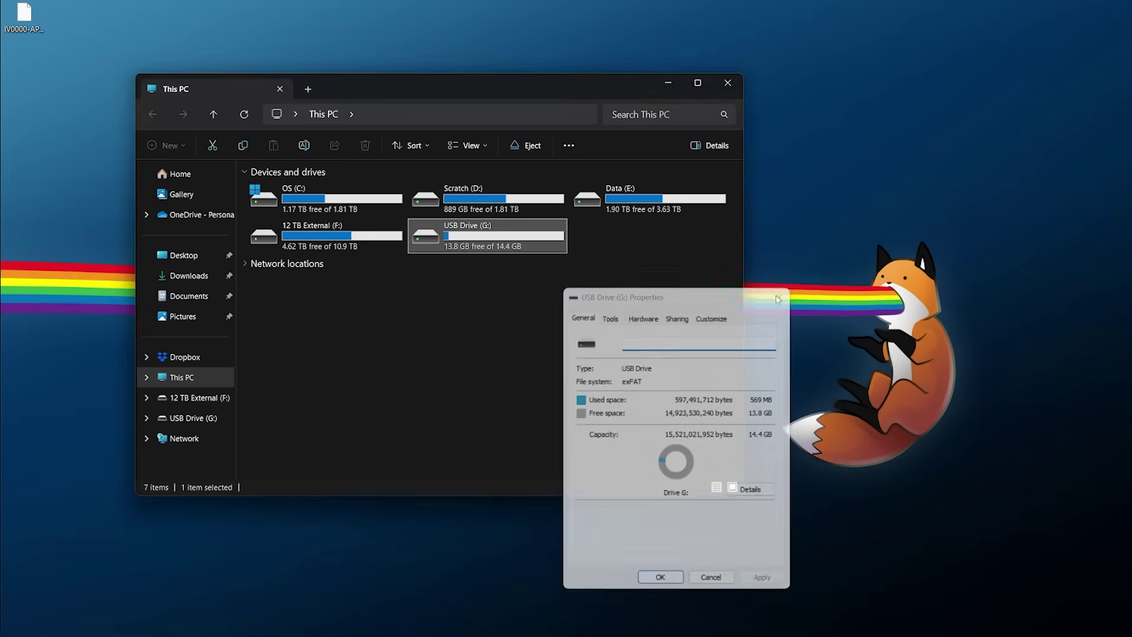
double_click(461, 242)
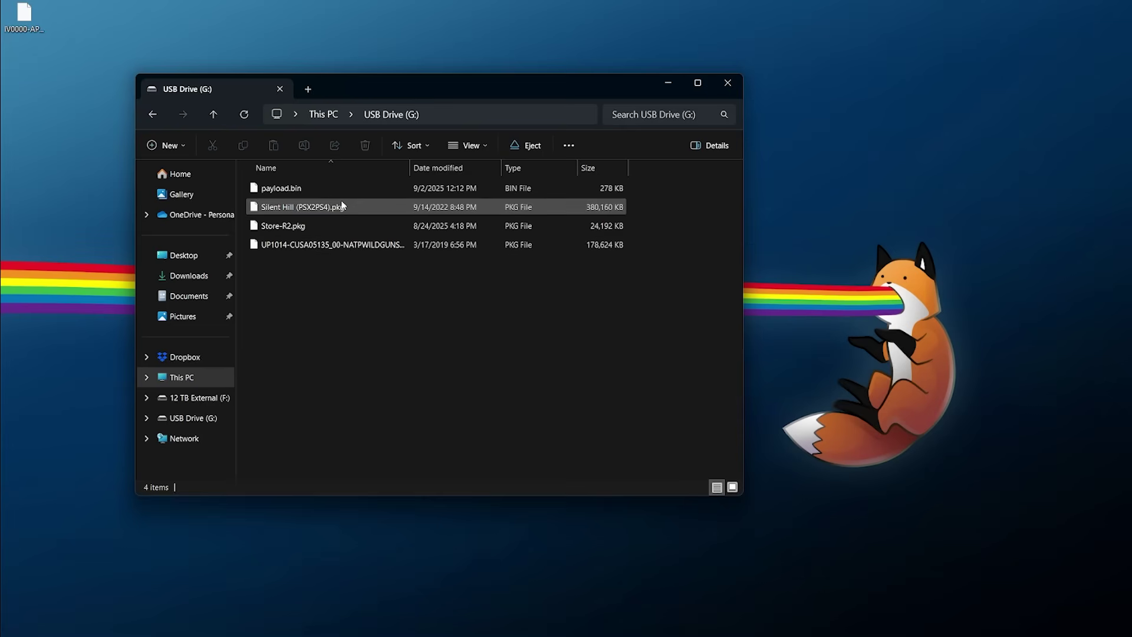
drag(25, 15, 463, 485)
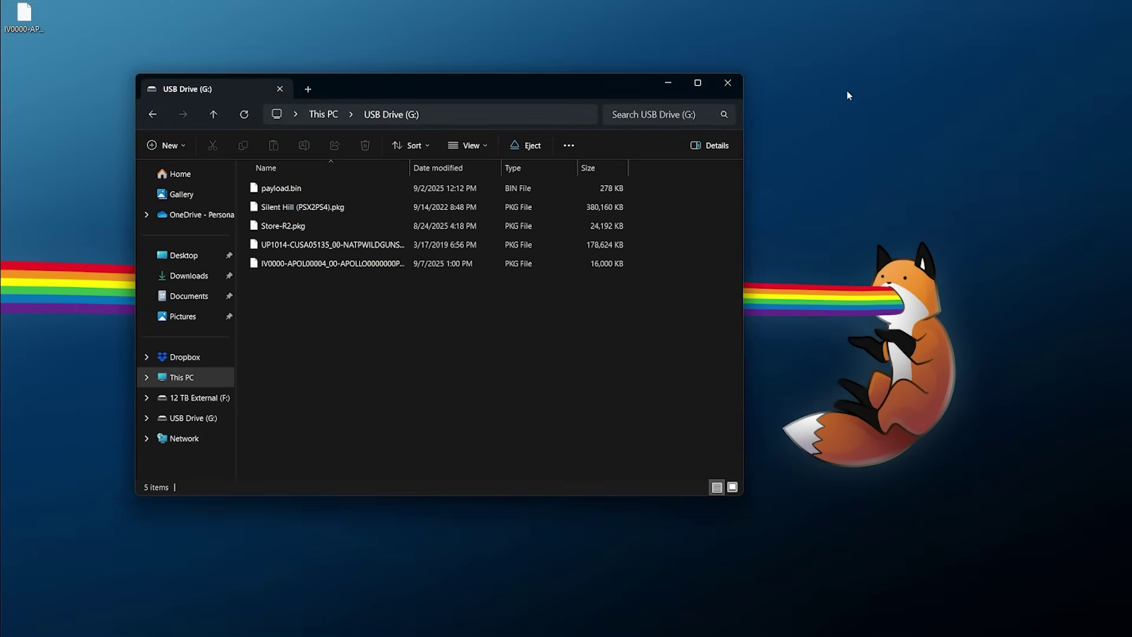
Step: Safely eject USB Drive (G:) from This PC
click(203, 377)
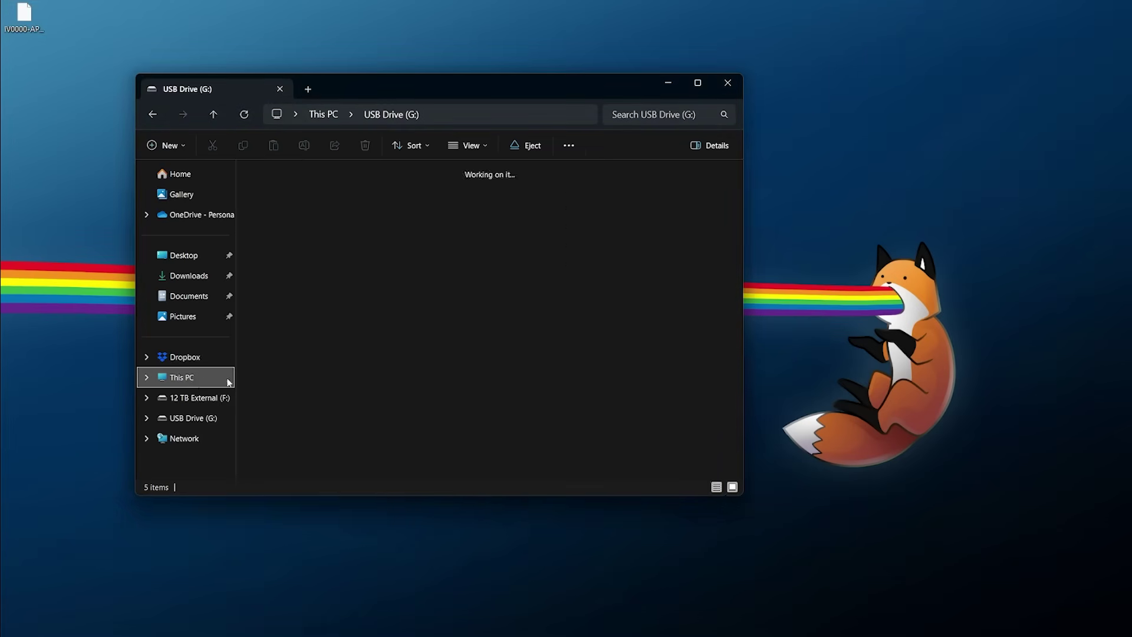
right_click(485, 246)
click(513, 489)
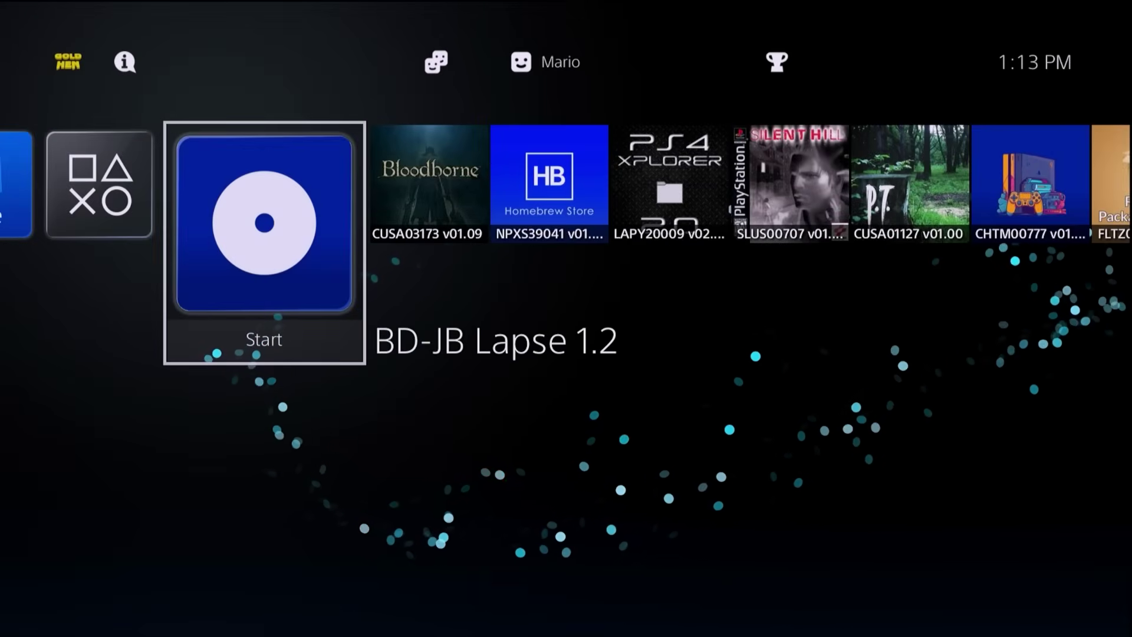
Step: Install the IV0000-APOL00004 package through Settings > Debug Settings > Game > Package Installer
key(Right)
key(Right)
key(Left)
key(Left)
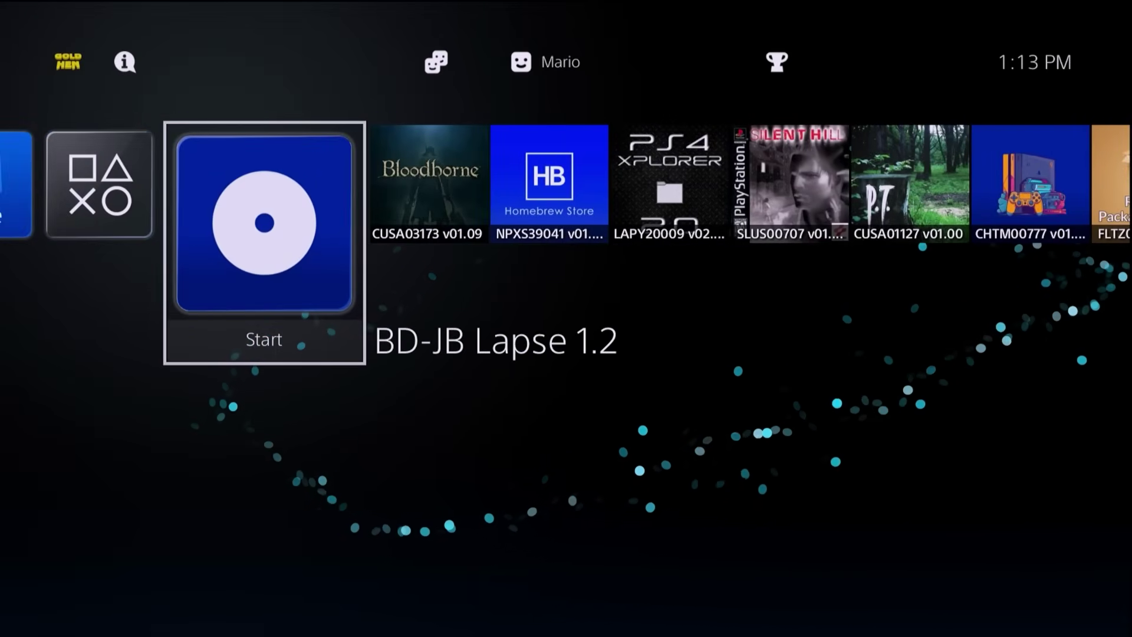
key(Up)
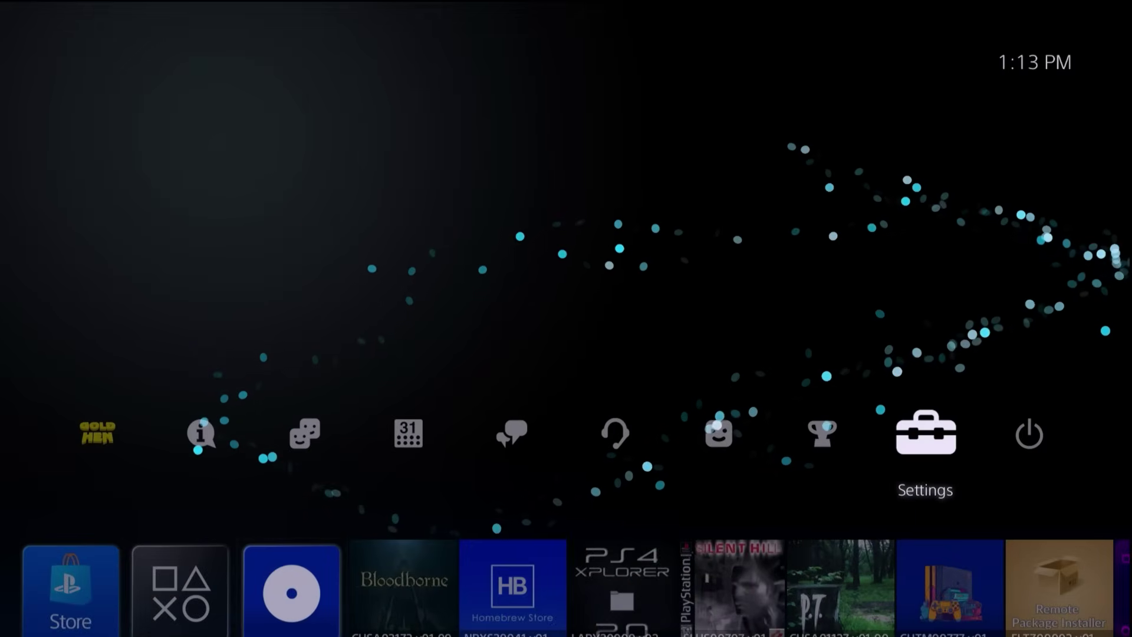
key(Return)
key(Down)
key(Down)
key(Down)
key(Down)
key(Down)
key(Down)
key(Down)
key(Down)
key(Down)
key(Down)
key(Down)
key(Down)
key(Down)
key(Down)
key(Down)
key(Down)
key(Down)
key(Down)
key(Down)
key(Down)
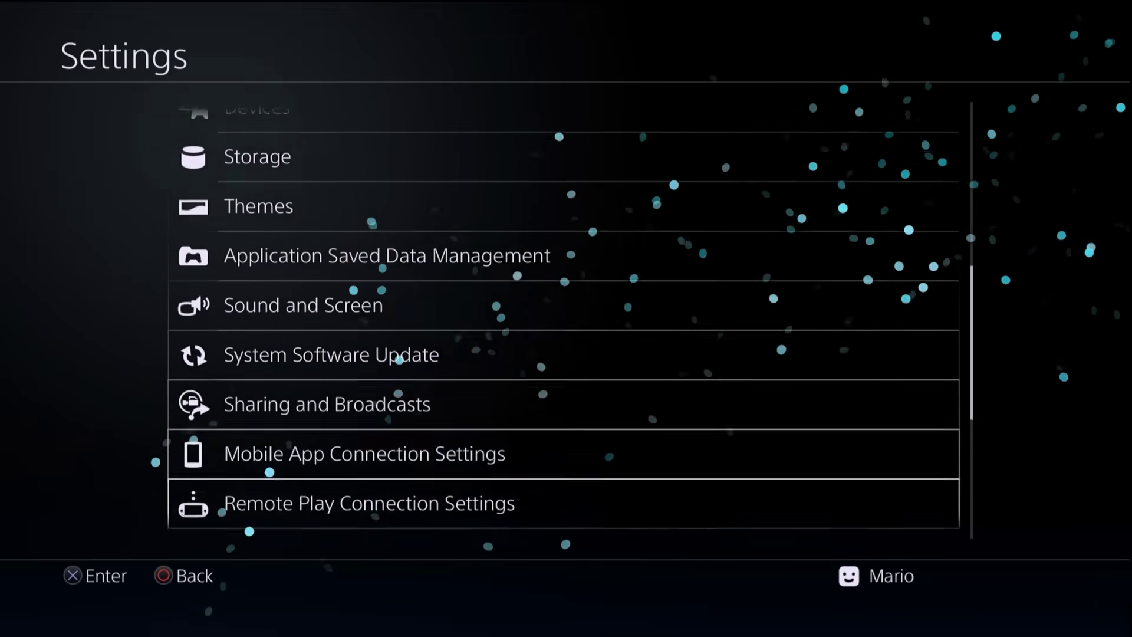
key(Return)
key(Return)
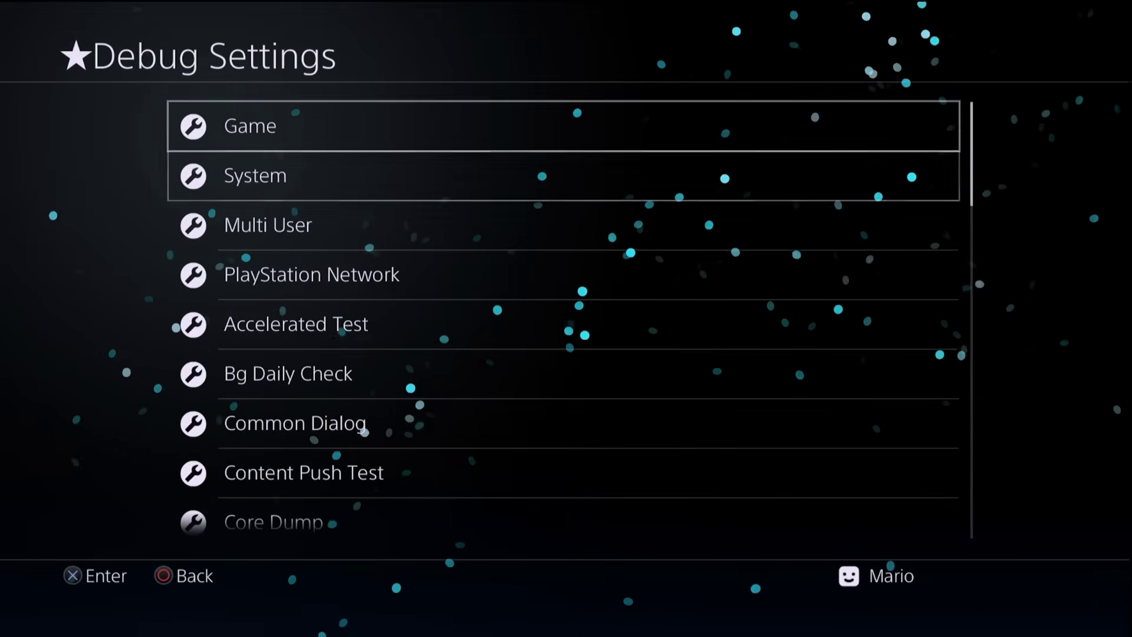
key(Down)
key(Return)
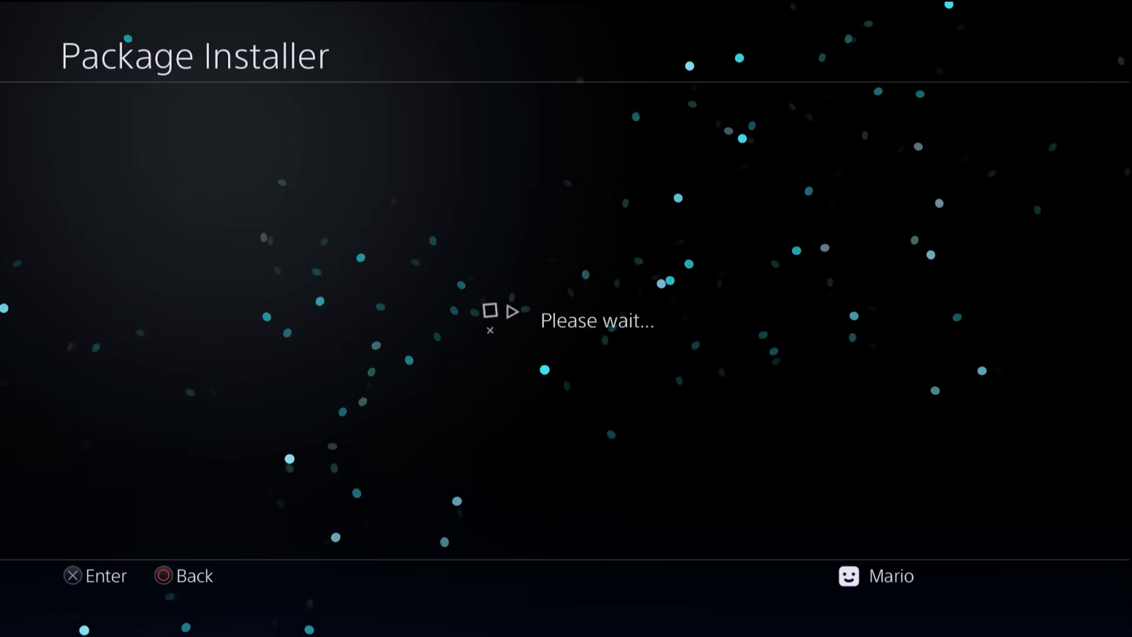
key(Down)
key(Down)
key(Up)
key(Return)
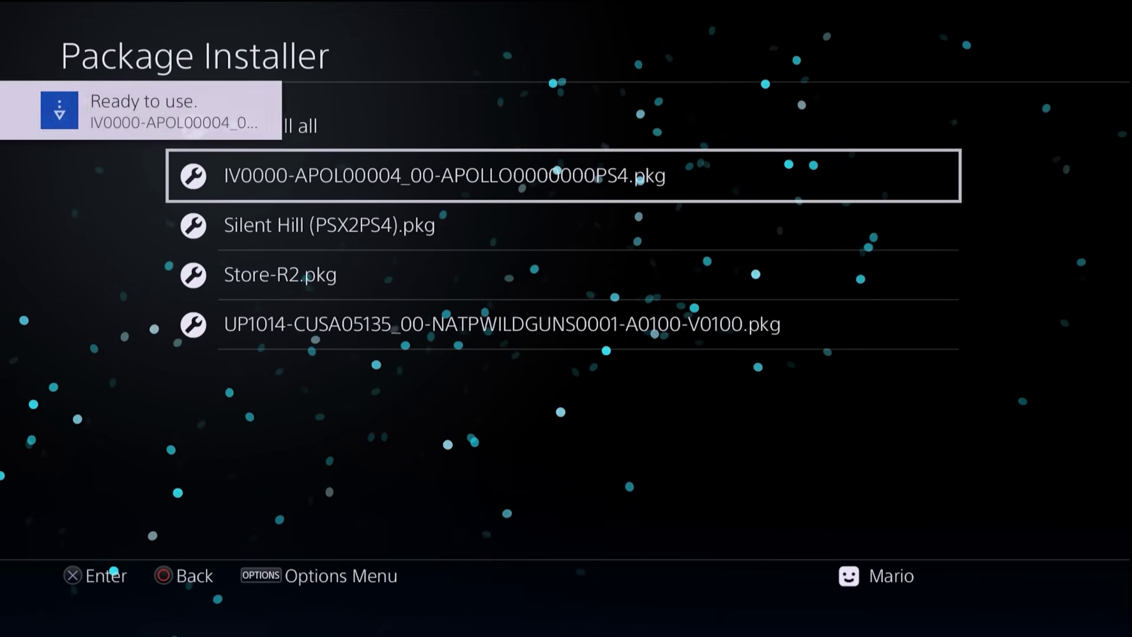
key(Home)
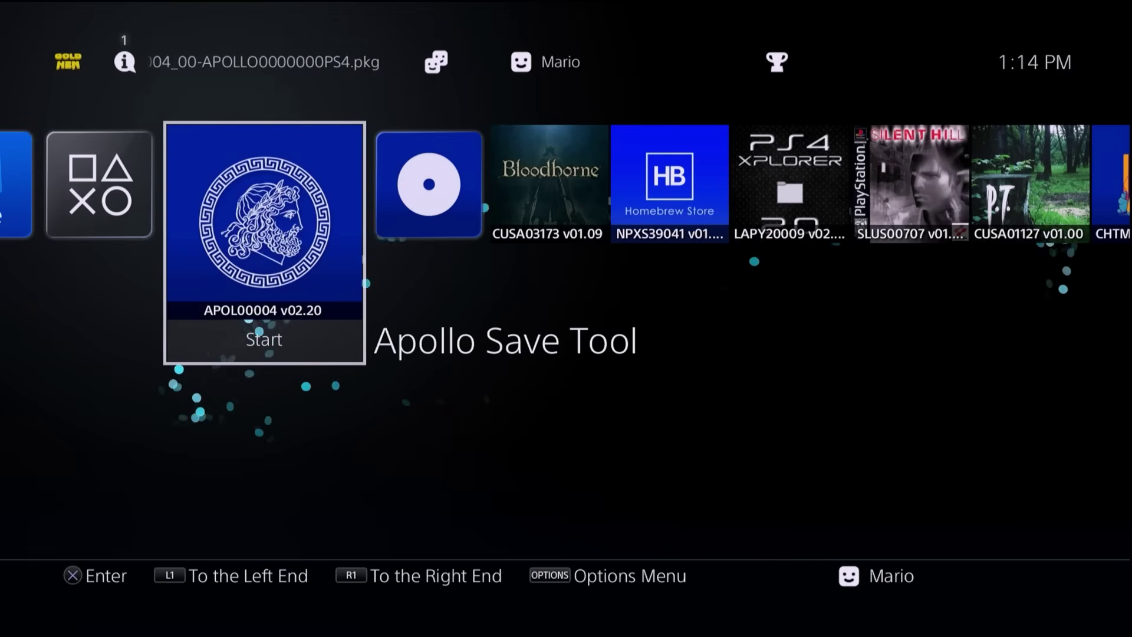
Step: Start Apollo Save Tool from its focused home screen tile
key(Return)
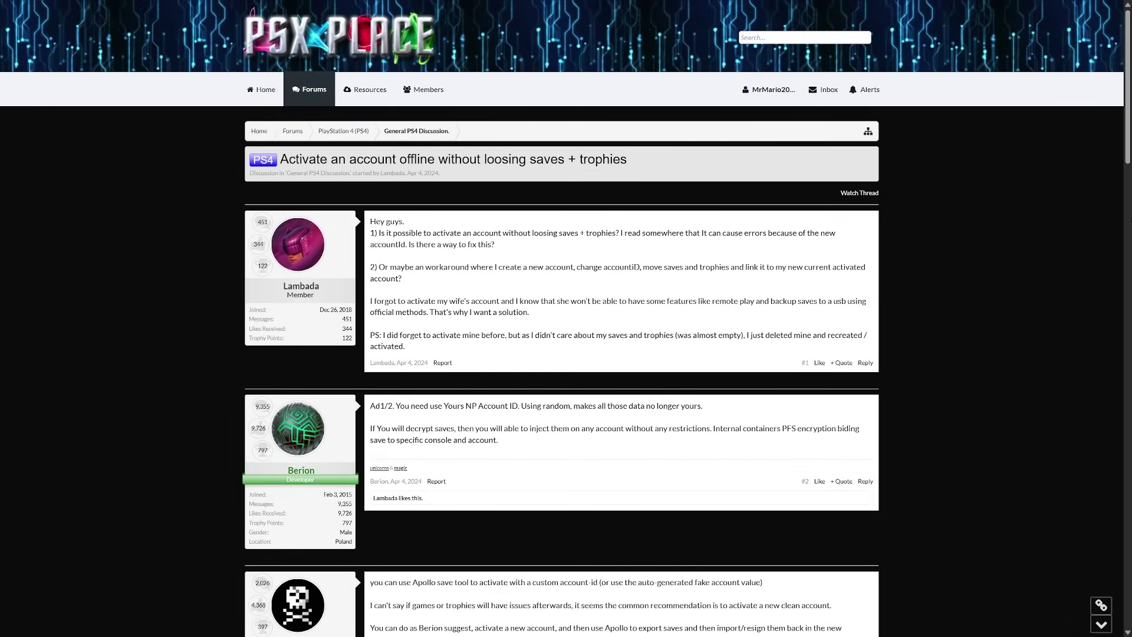
Step: Highlight the third reply's advice: custom account-id, activate a new account, then resign saves
scroll(477, 191, down, 6)
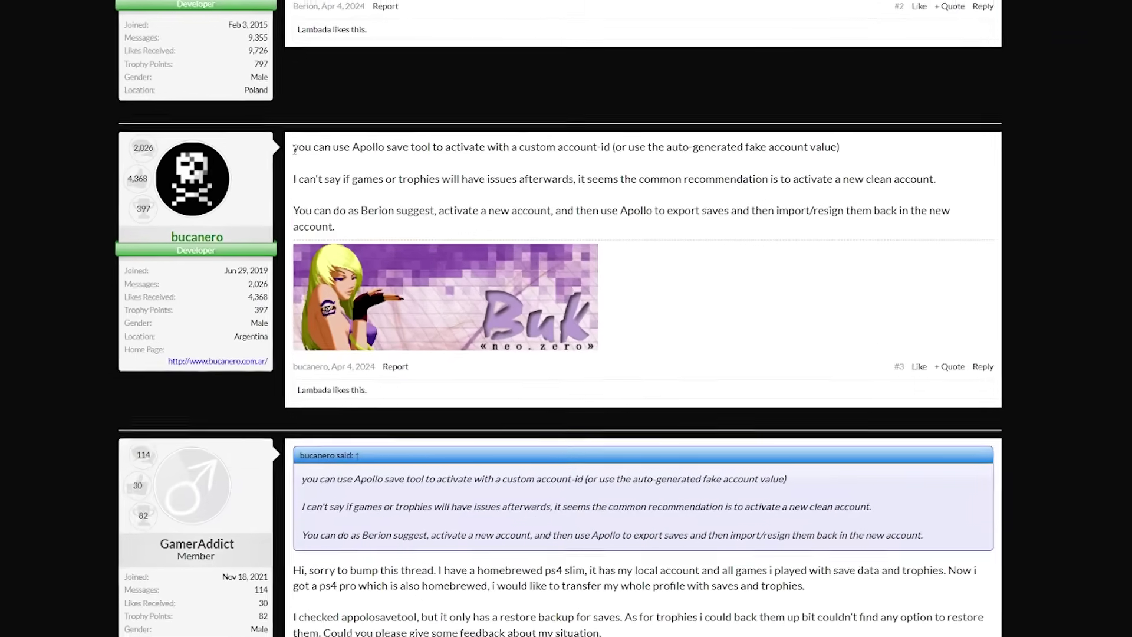
drag(376, 200, 526, 197)
drag(541, 107, 716, 106)
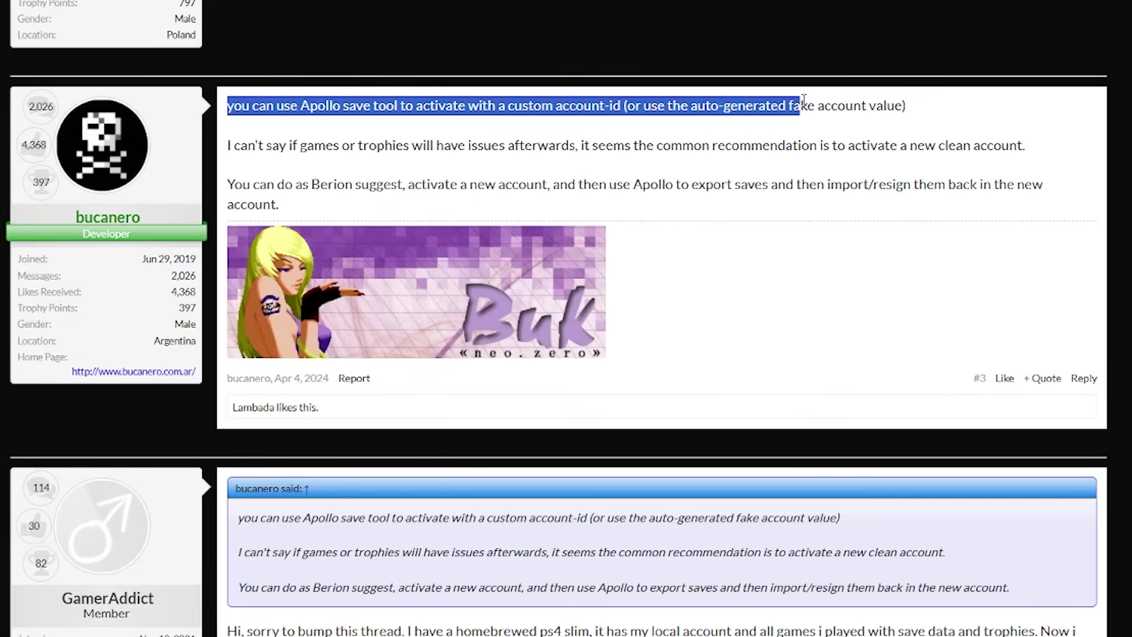
drag(799, 99, 900, 99)
drag(229, 146, 356, 146)
drag(475, 149, 1033, 154)
click(233, 181)
drag(229, 187, 618, 184)
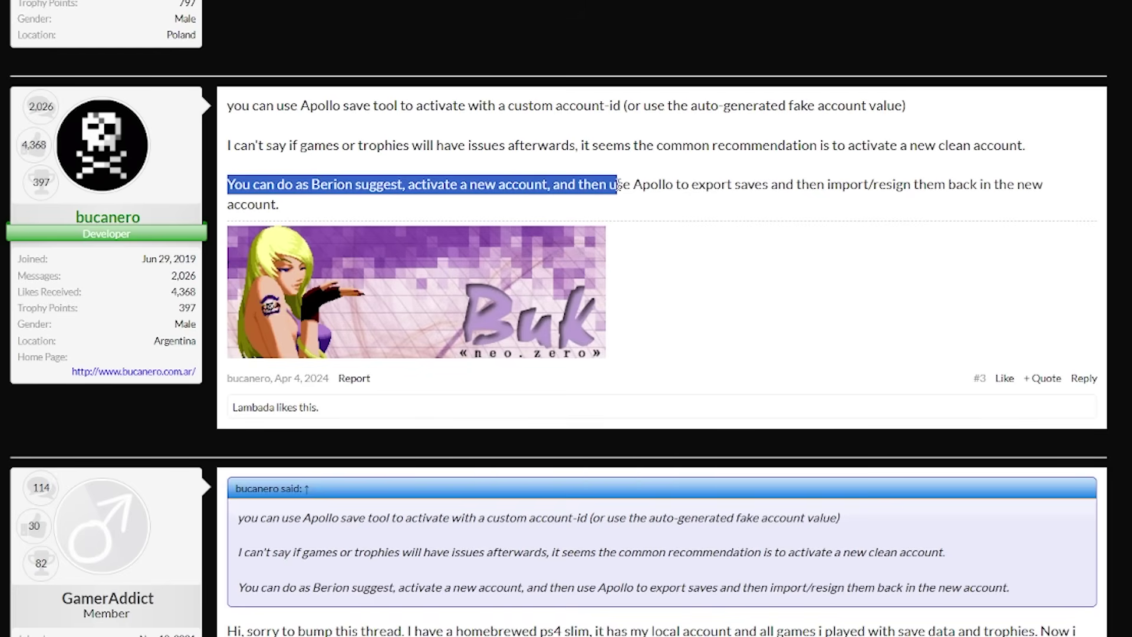
drag(819, 188, 292, 206)
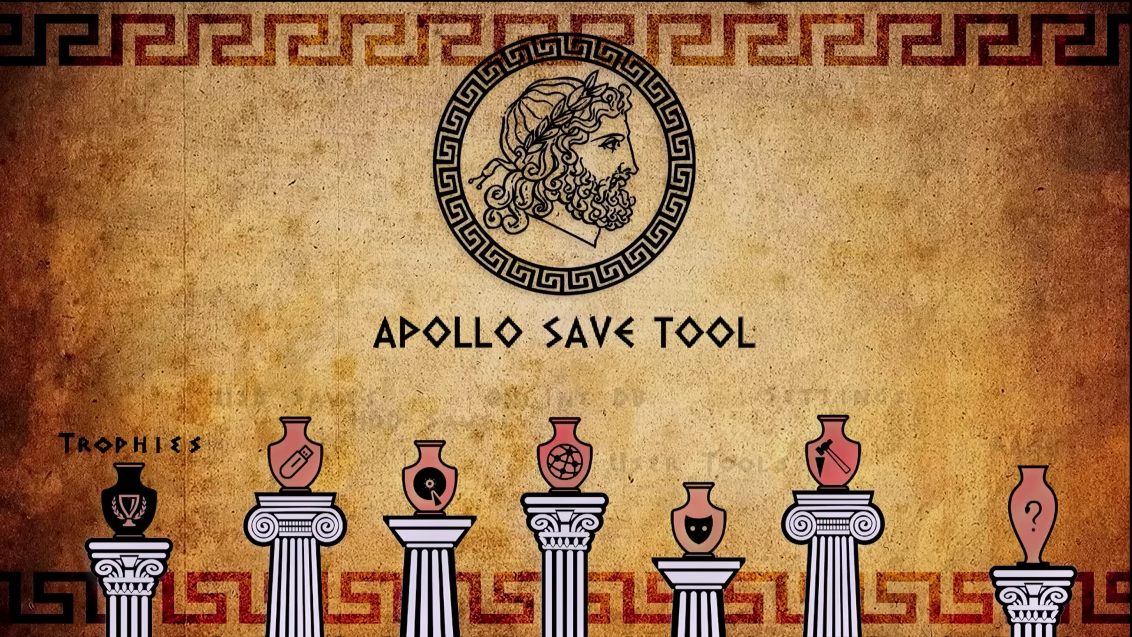
Step: Go to HDD Saves and open Bulk Save Management at the top of the list
key(Right)
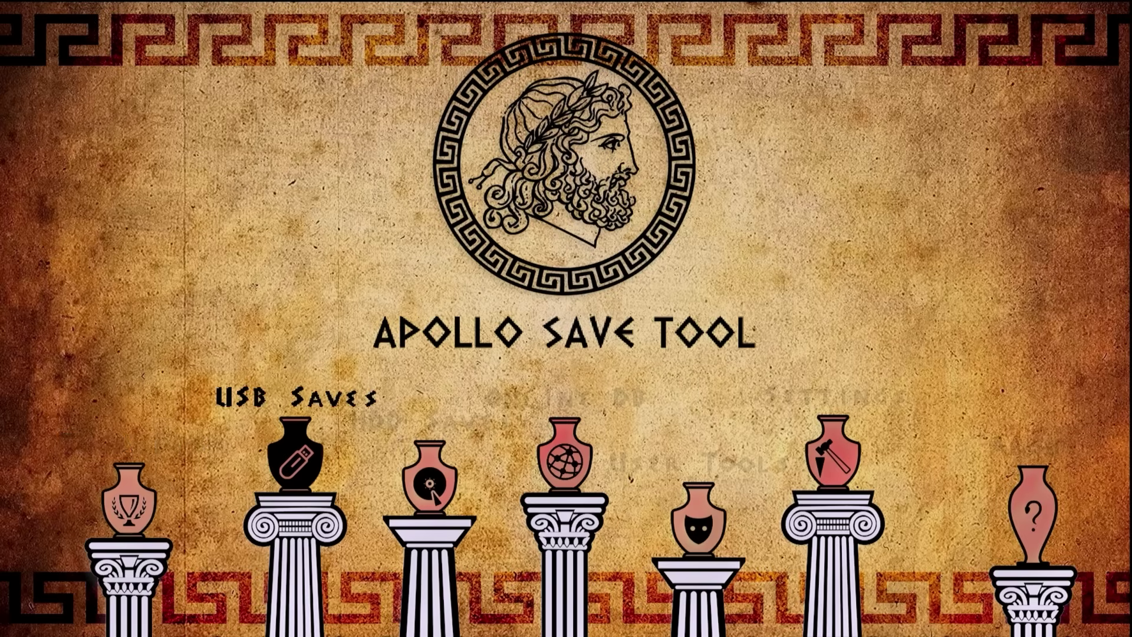
key(Right)
key(Return)
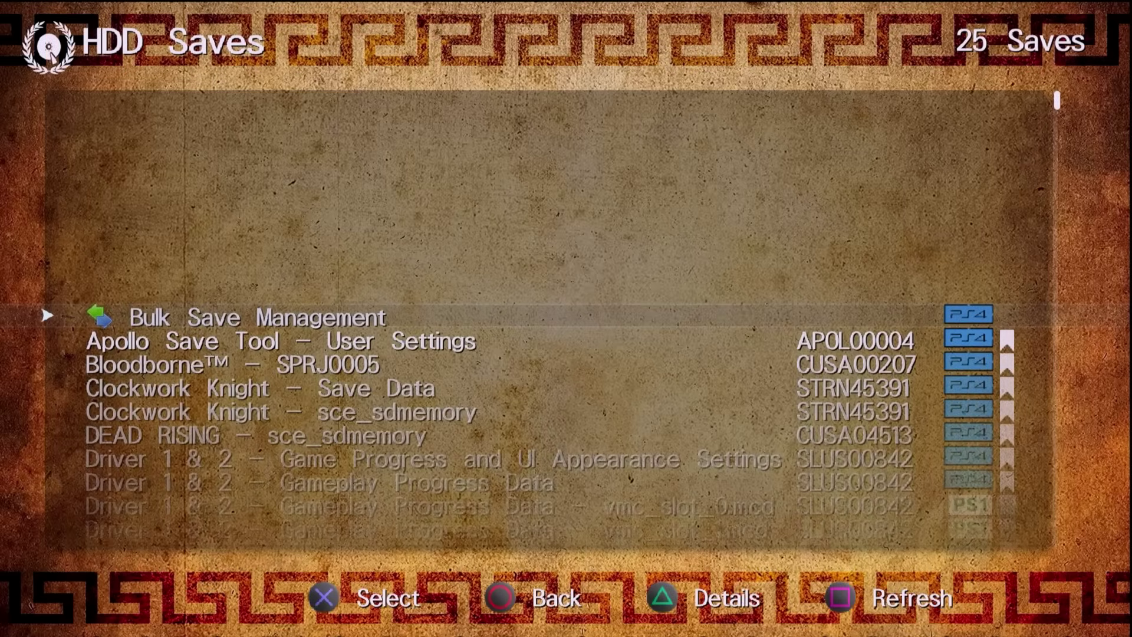
key(Down)
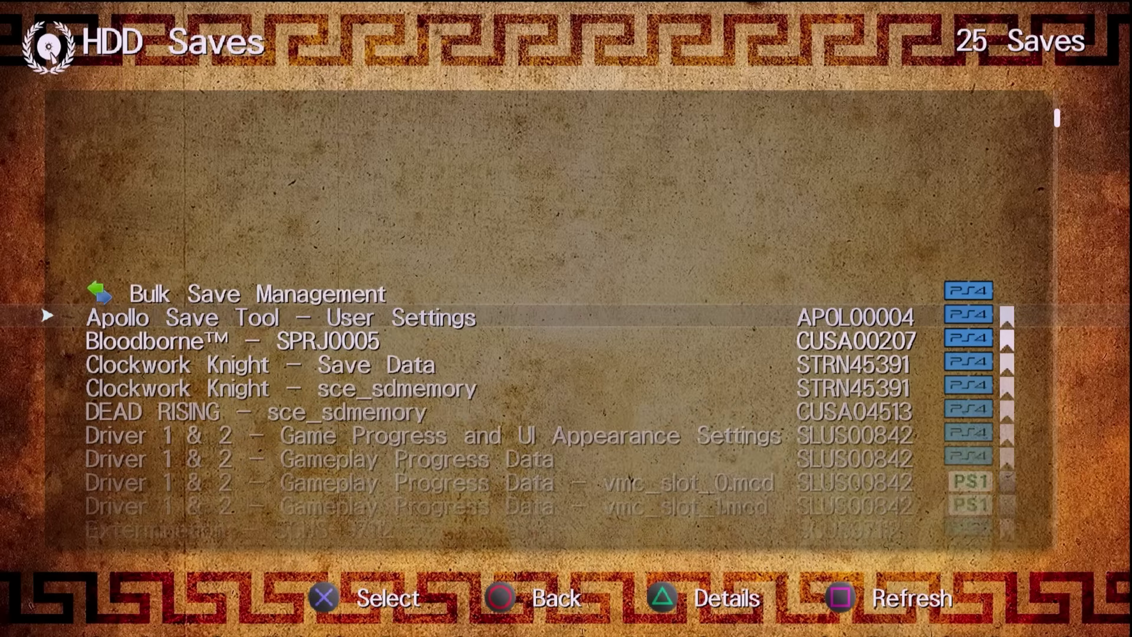
key(Up)
key(Return)
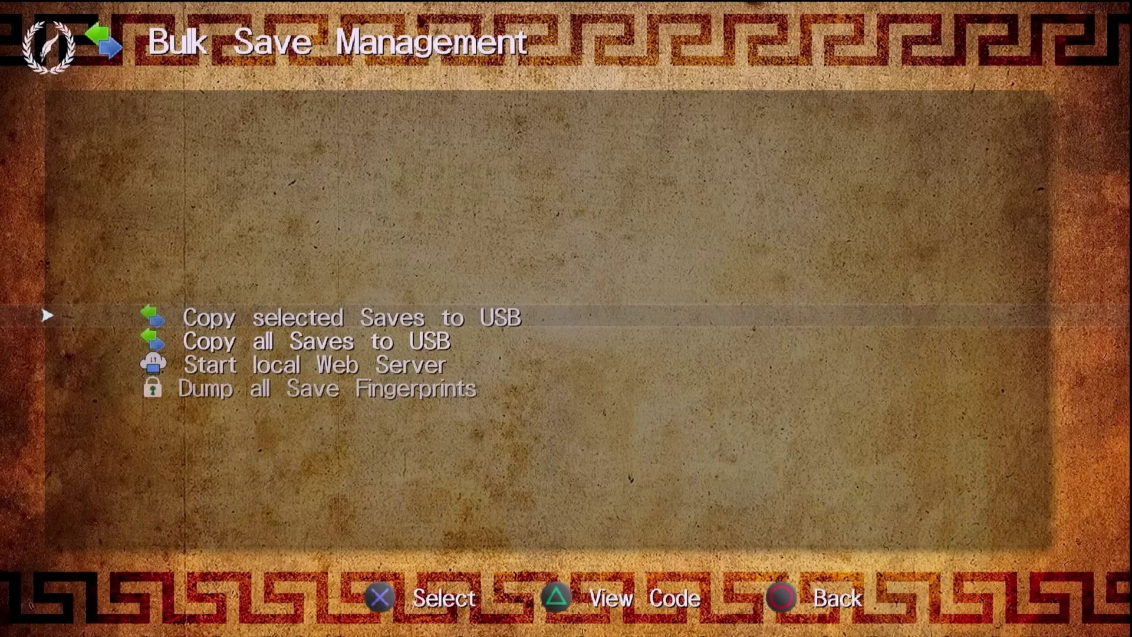
Step: Copy all 17 saves to USB 0 via Copy all Saves to USB and confirm completion
key(Down)
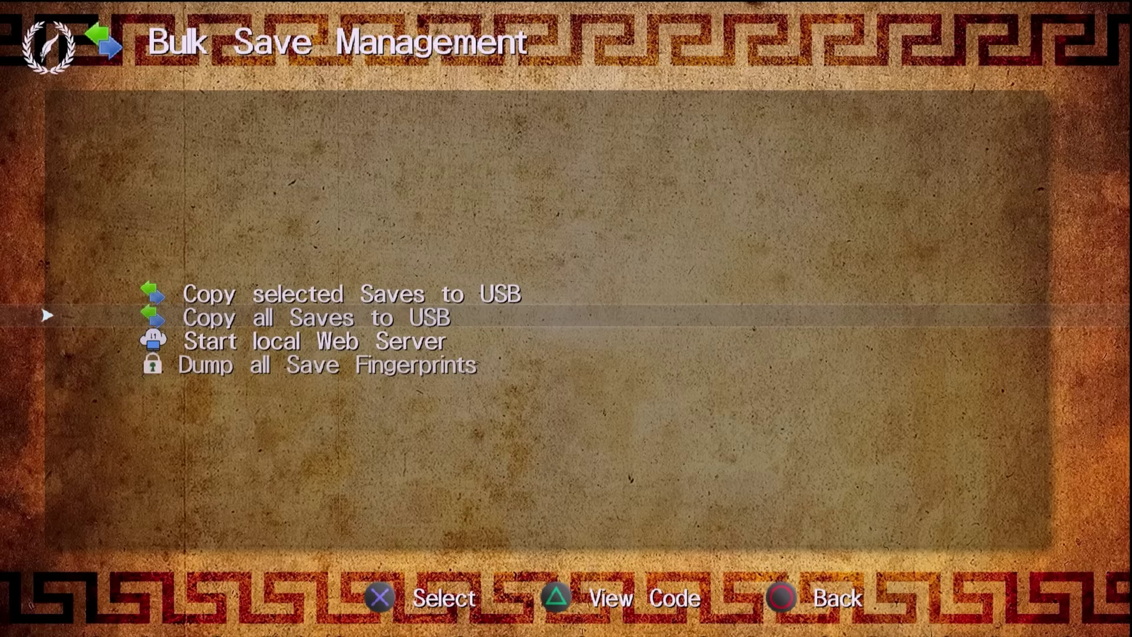
key(Return)
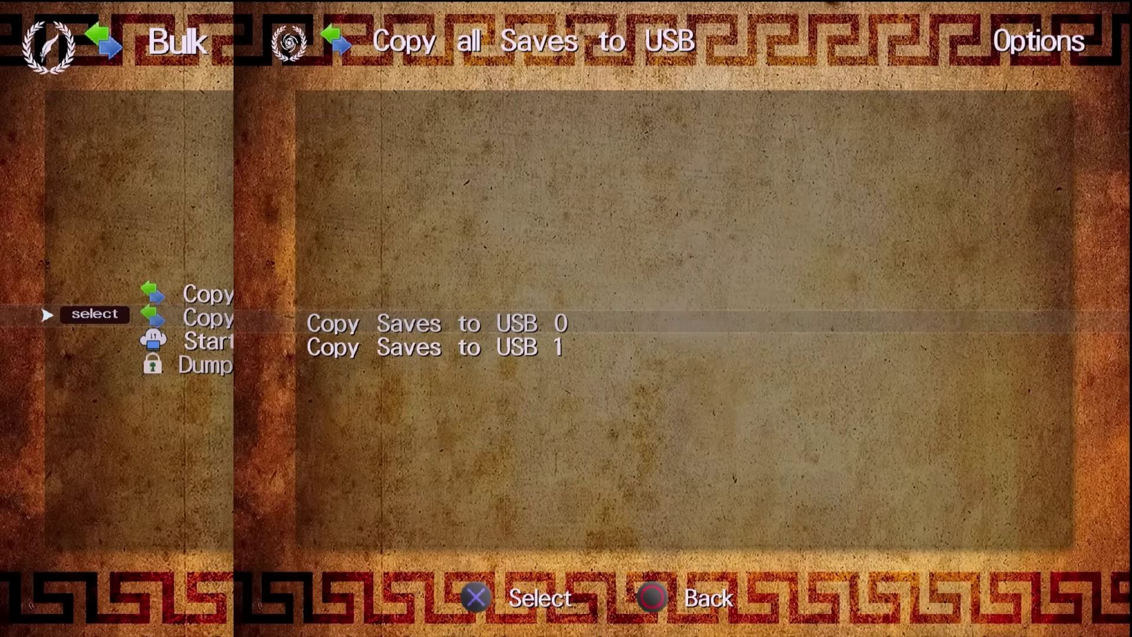
key(Down)
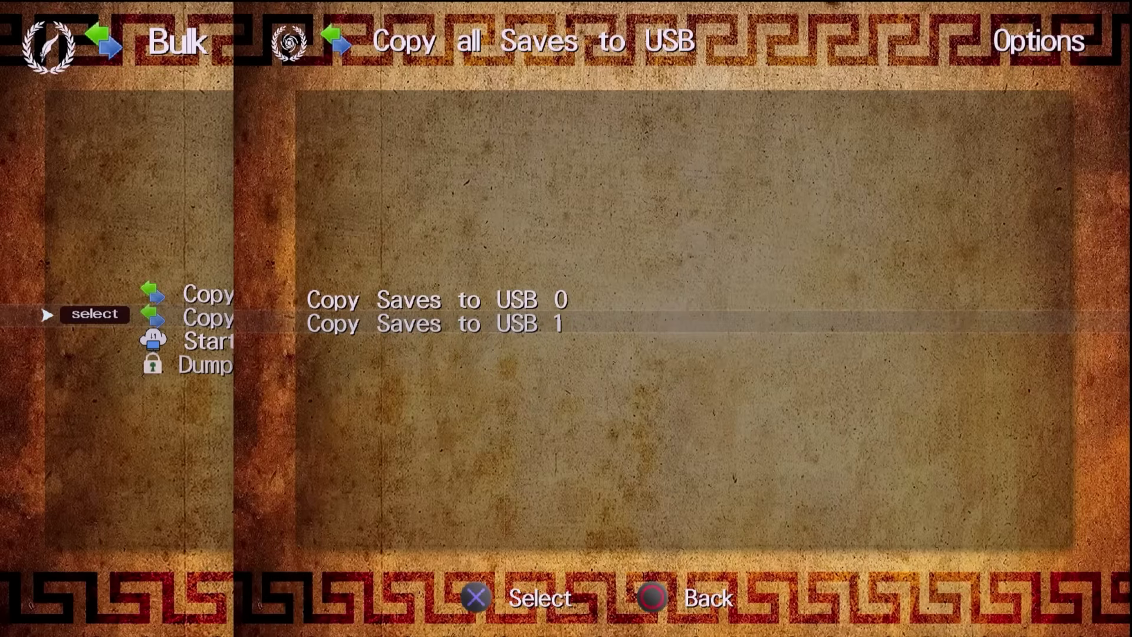
key(Up)
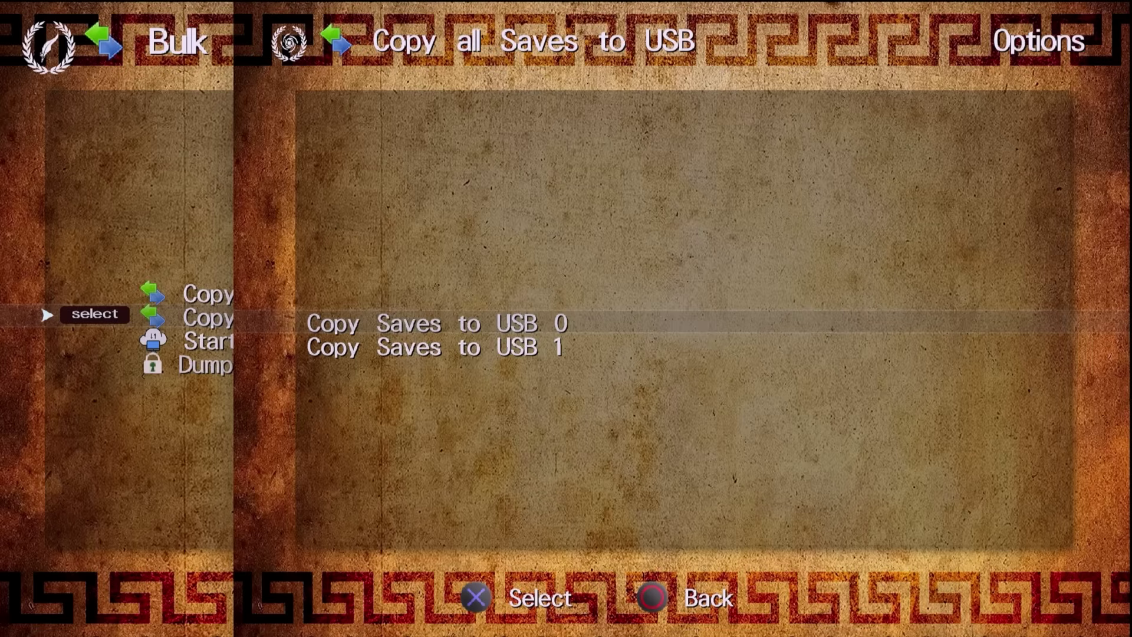
key(Down)
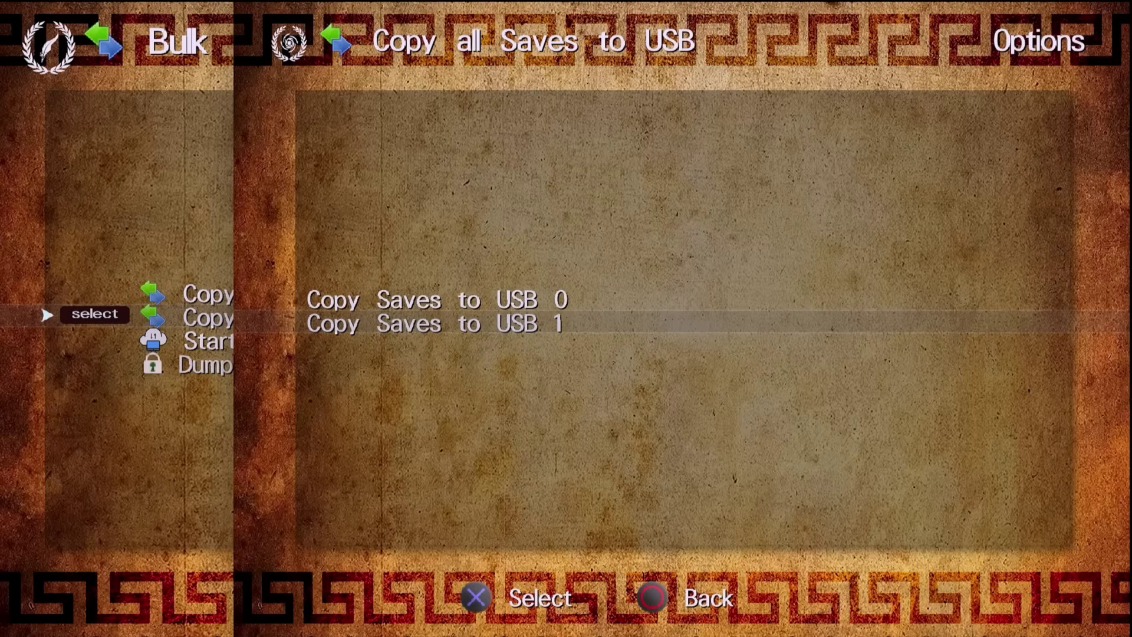
key(Up)
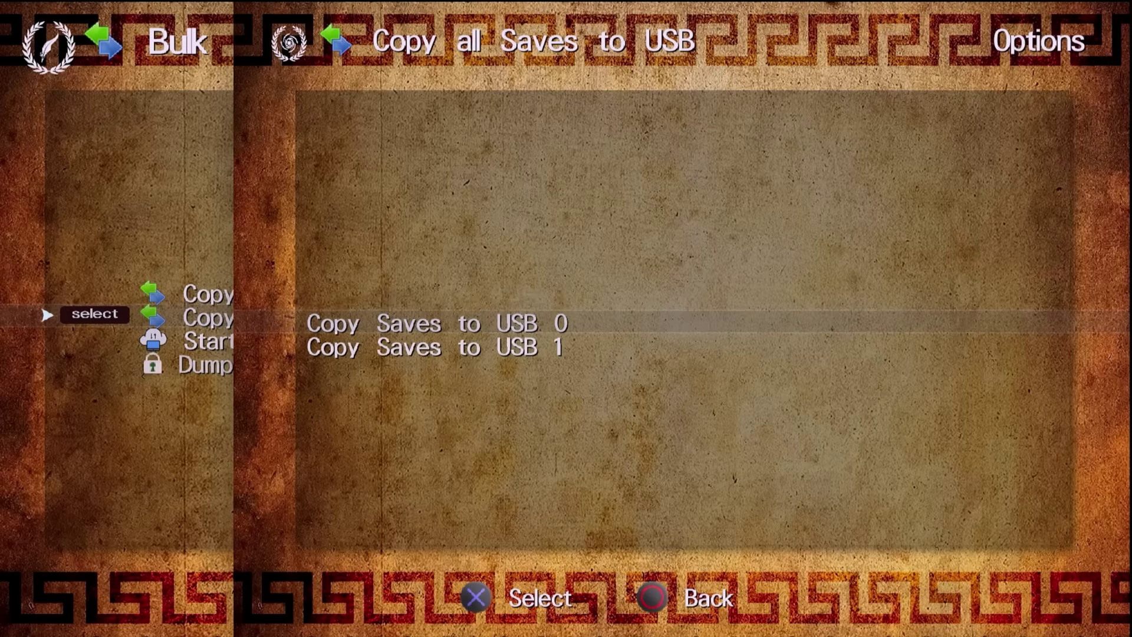
key(Return)
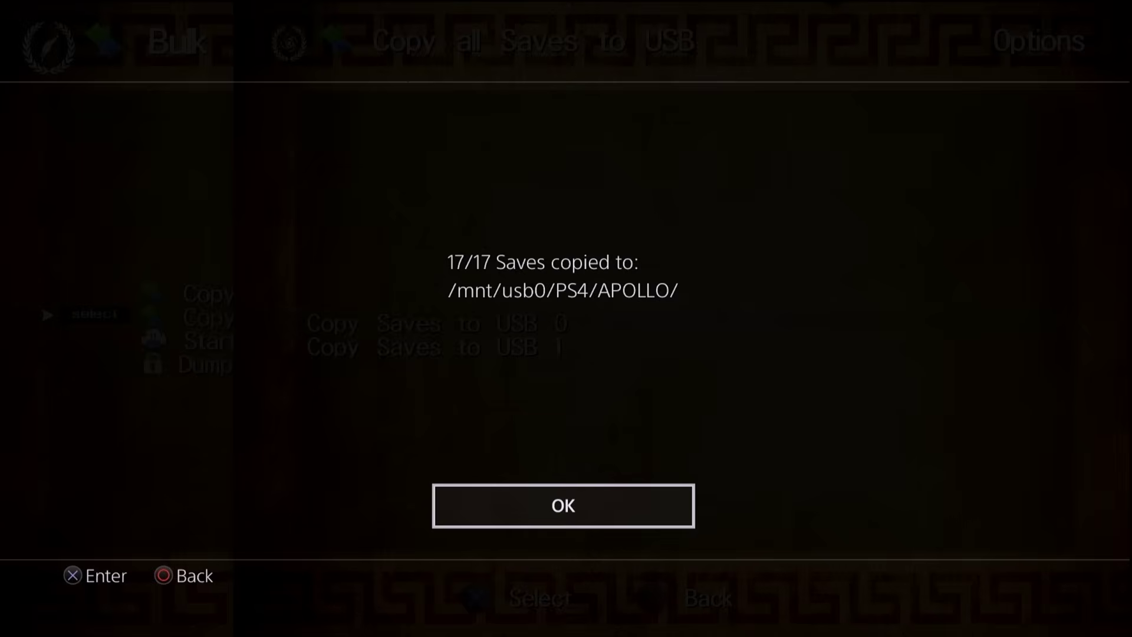
key(Return)
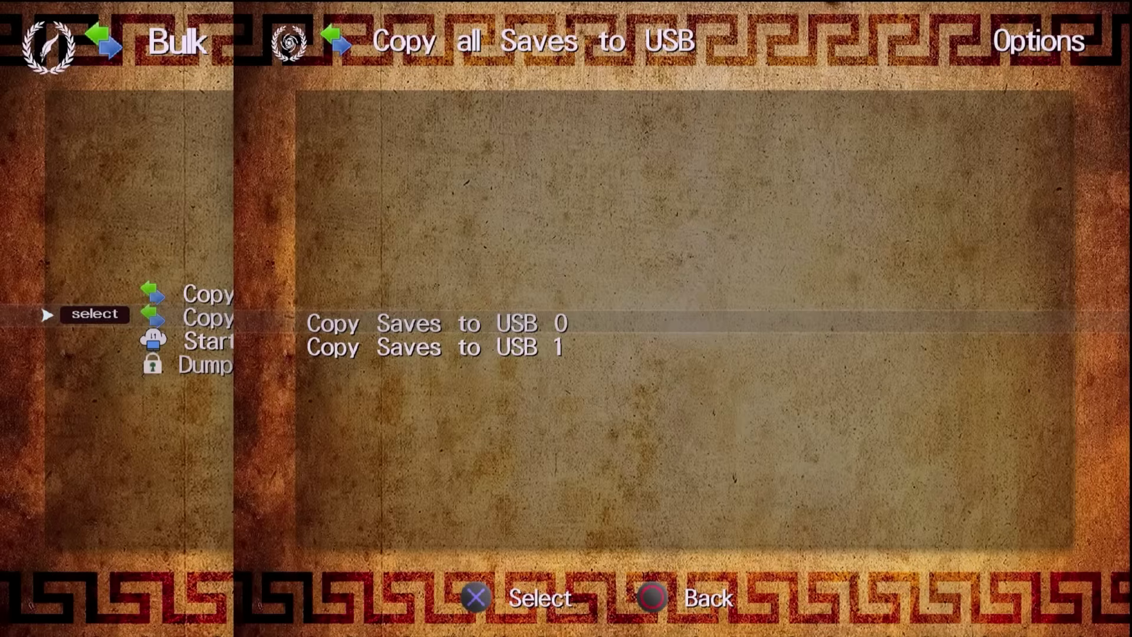
Step: Close Apollo Save Tool and return to the PS4 home screen
key(super)
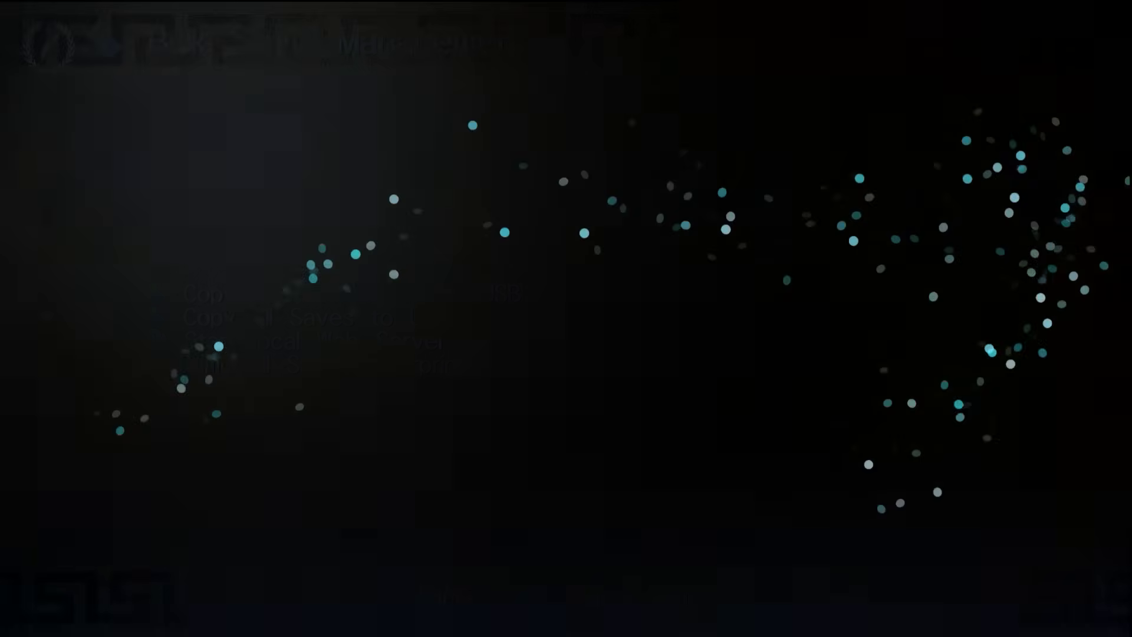
key(Menu)
key(Return)
key(Return)
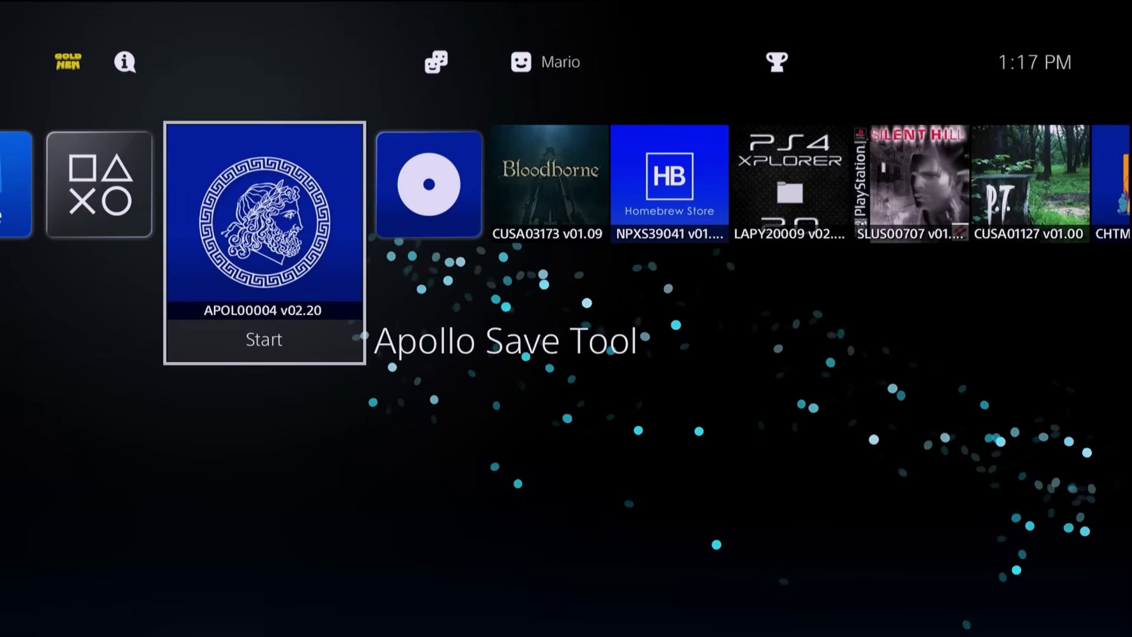
Step: Open the current user's profile and start editing it
key(Up)
key(Right)
key(Right)
key(Right)
key(Right)
key(Right)
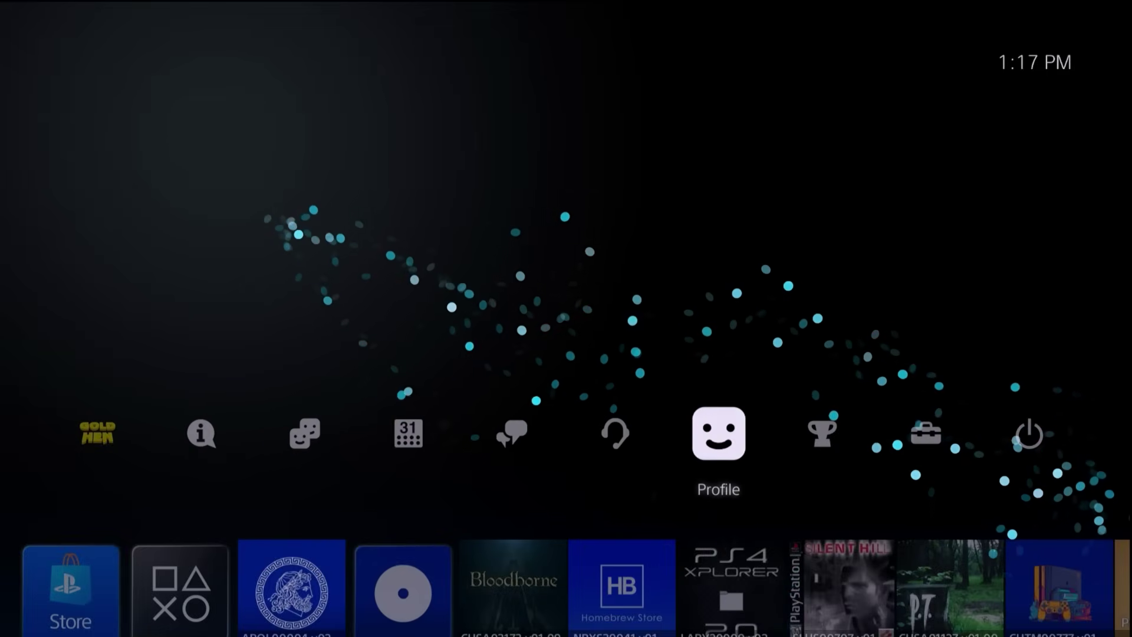
key(Return)
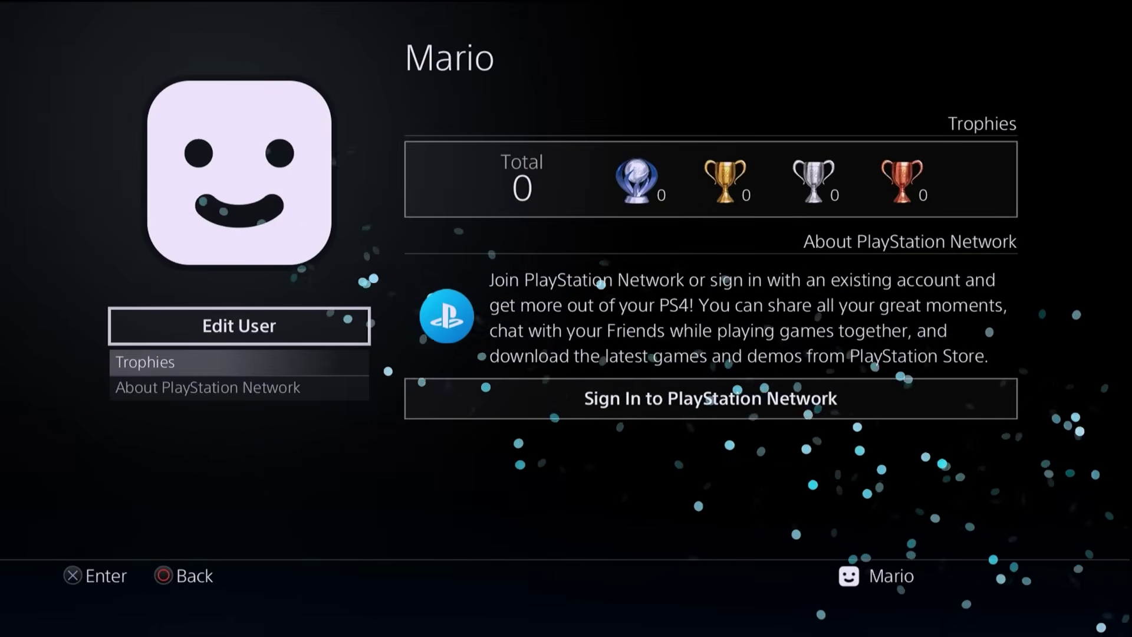
key(Return)
Step: Replace the user name Mario with Offline and return to the home bar
key(Down)
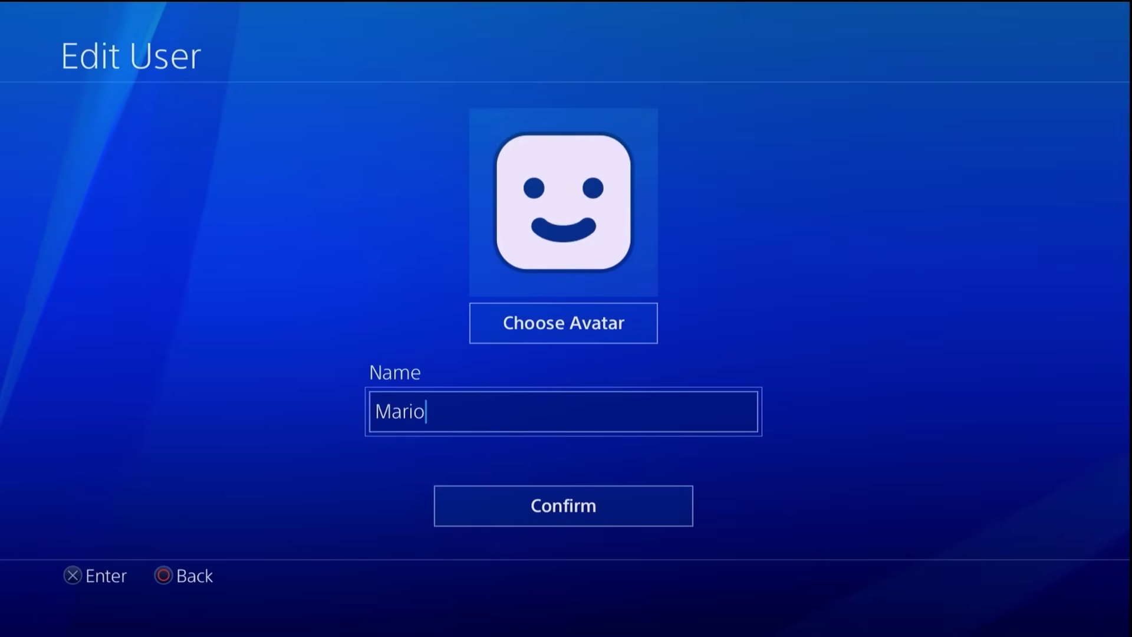
key(Return)
key(BackSpace)
key(BackSpace)
key(BackSpace)
key(BackSpace)
key(BackSpace)
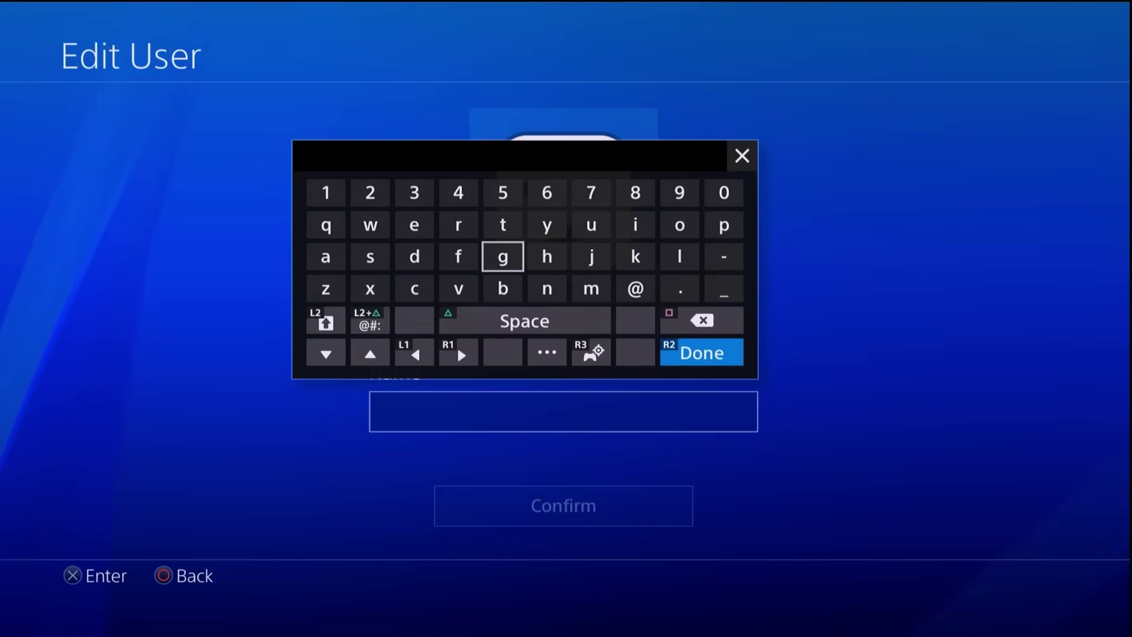
key(Escape)
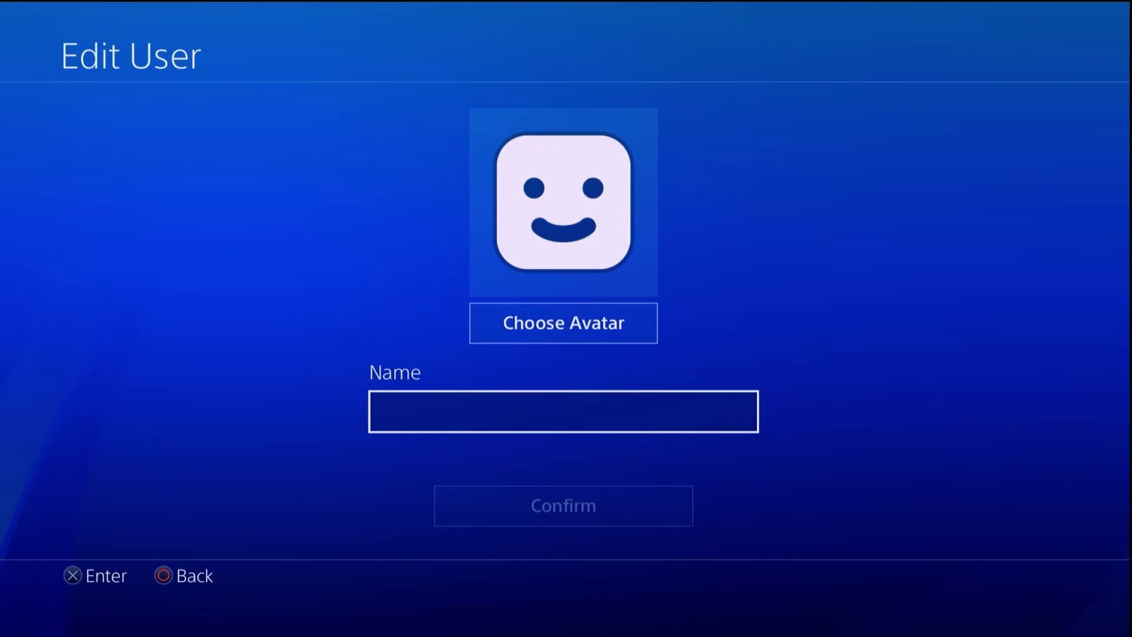
key(Return)
key(shift)
key(Right)
key(Right)
key(Right)
text(O)
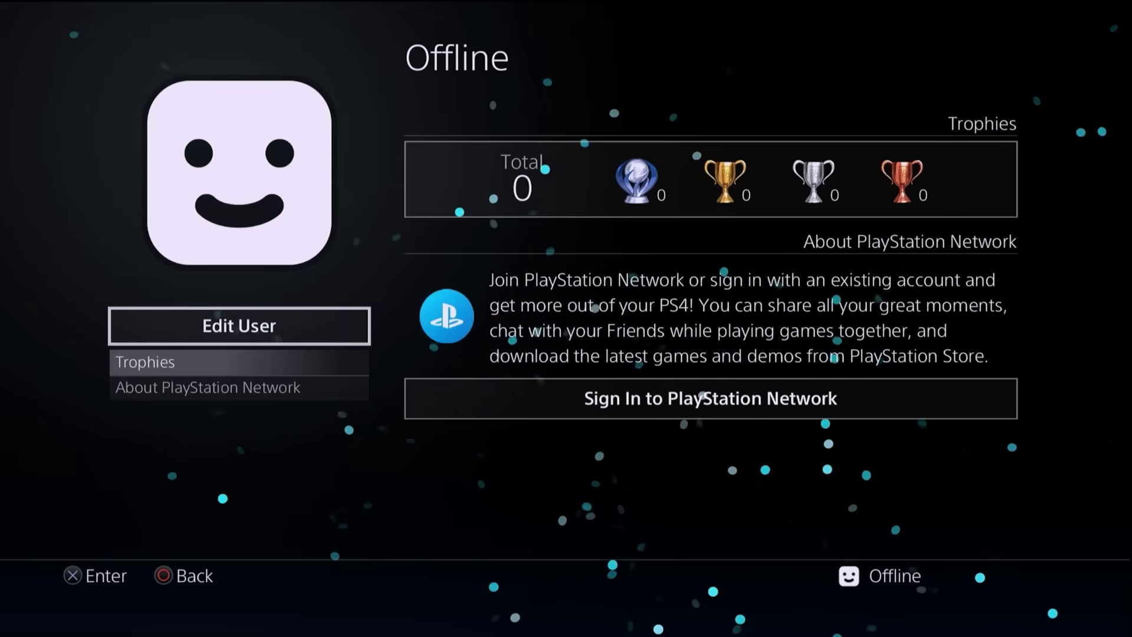
key(Escape)
Step: Go to Settings > Login Settings > User Management and choose Create User
key(Right)
key(Right)
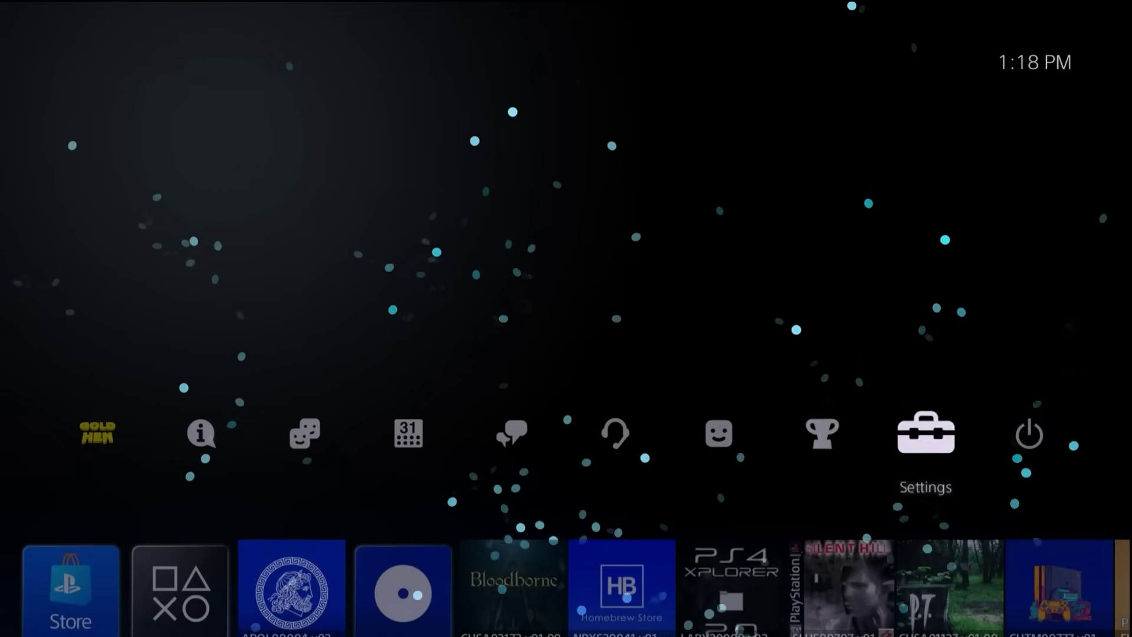
key(Return)
key(Down)
key(Down)
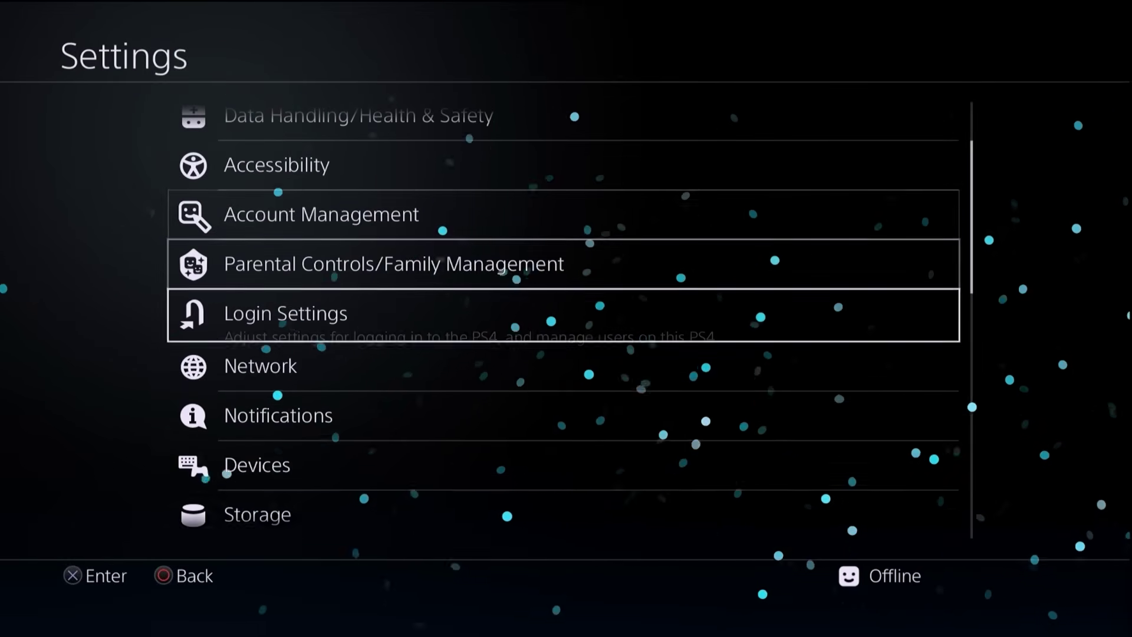
key(Return)
key(Down)
key(Down)
key(Down)
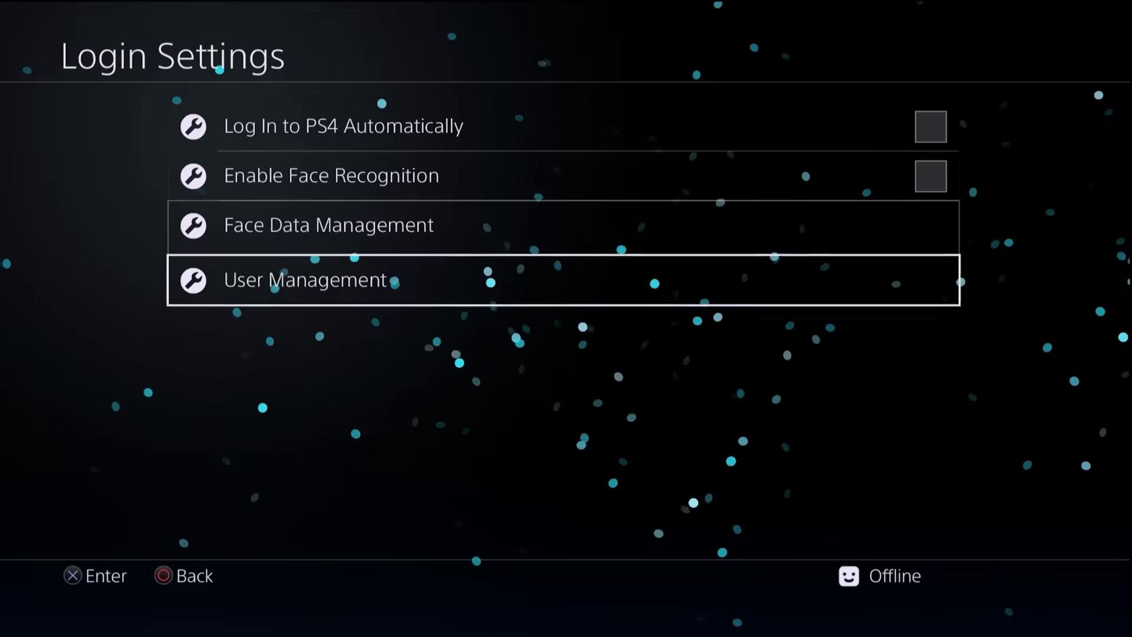
key(Return)
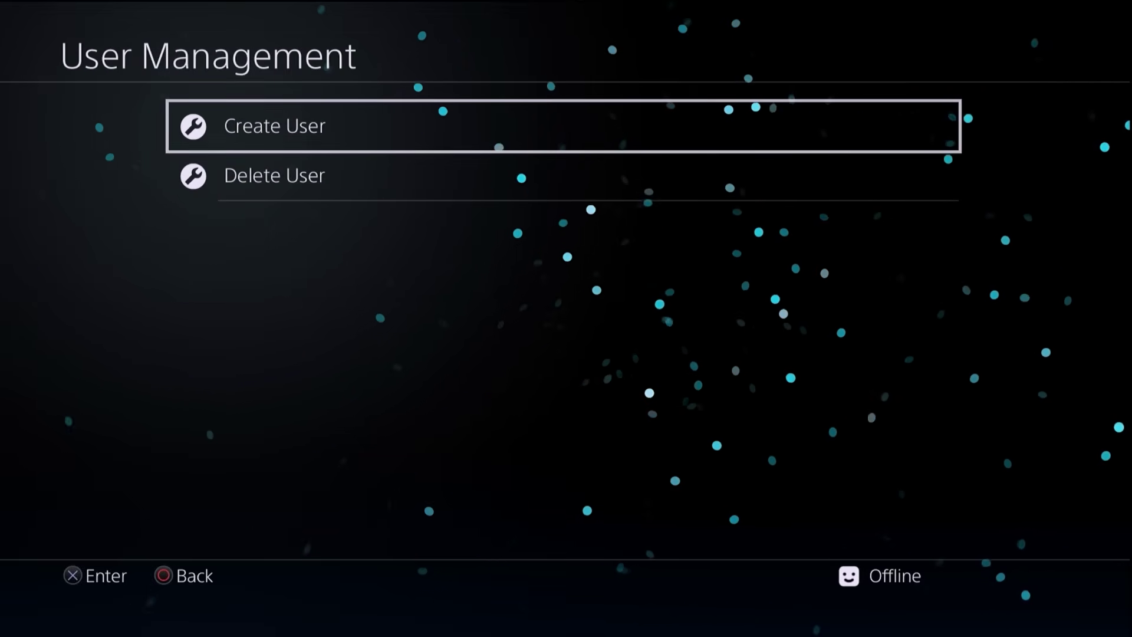
key(Return)
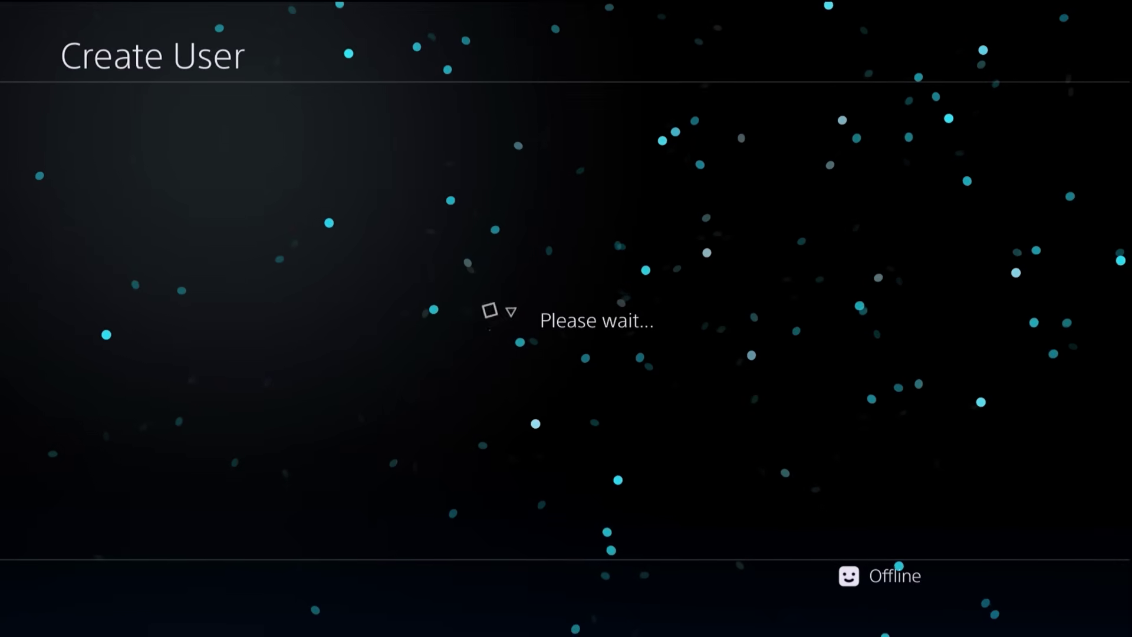
Step: Replace the default name User1 with Mario
key(Return)
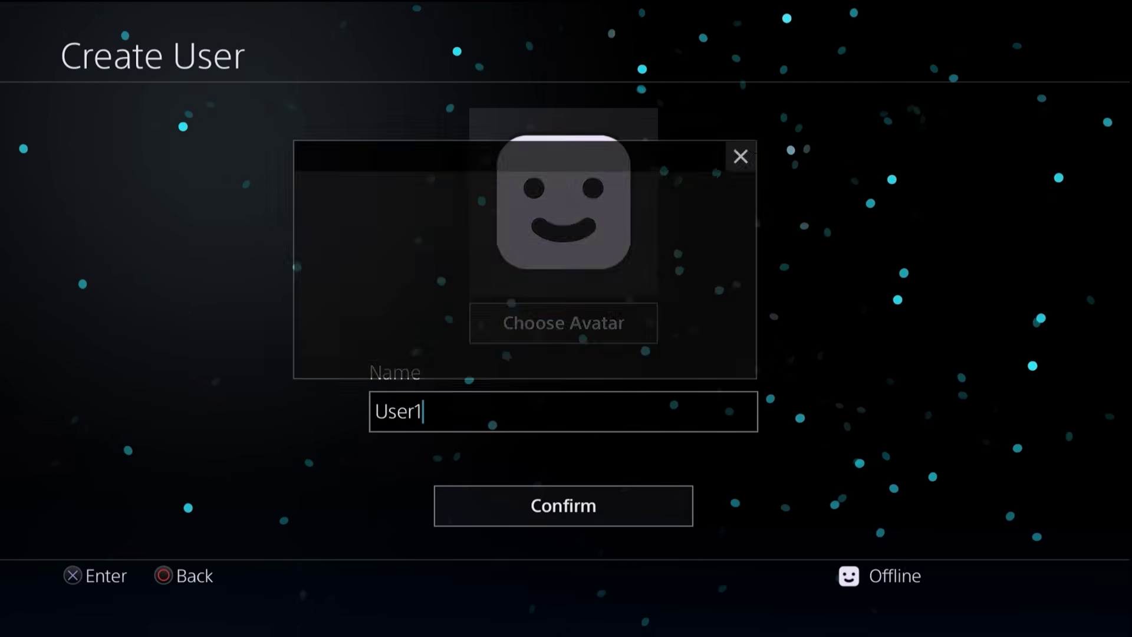
key(BackSpace)
key(BackSpace)
key(BackSpace)
key(BackSpace)
key(BackSpace)
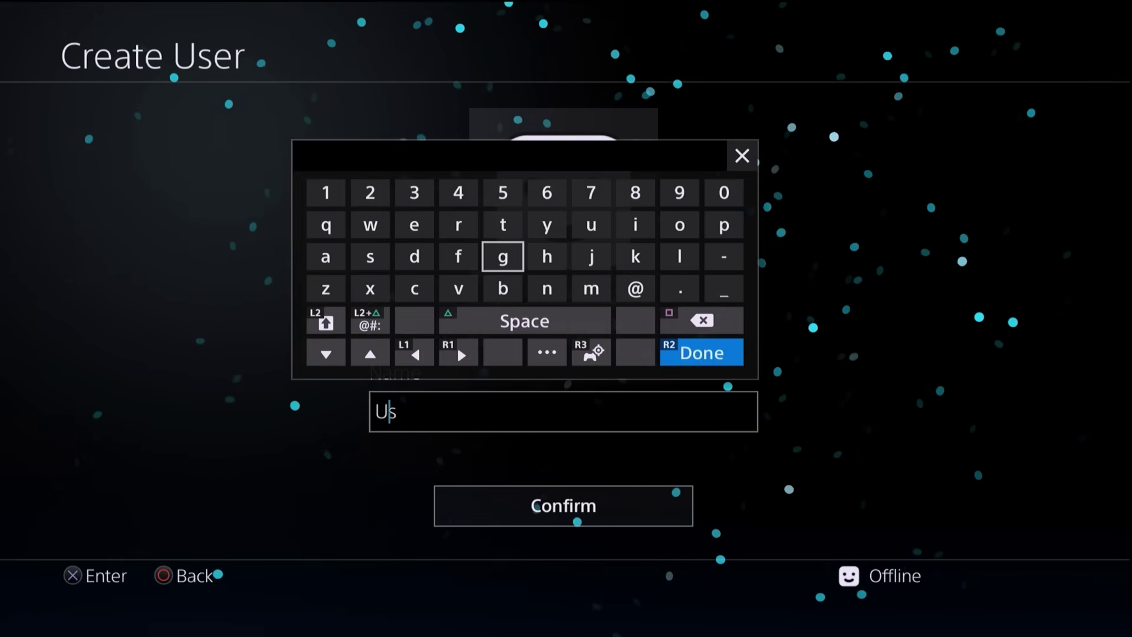
key(Right)
key(Right)
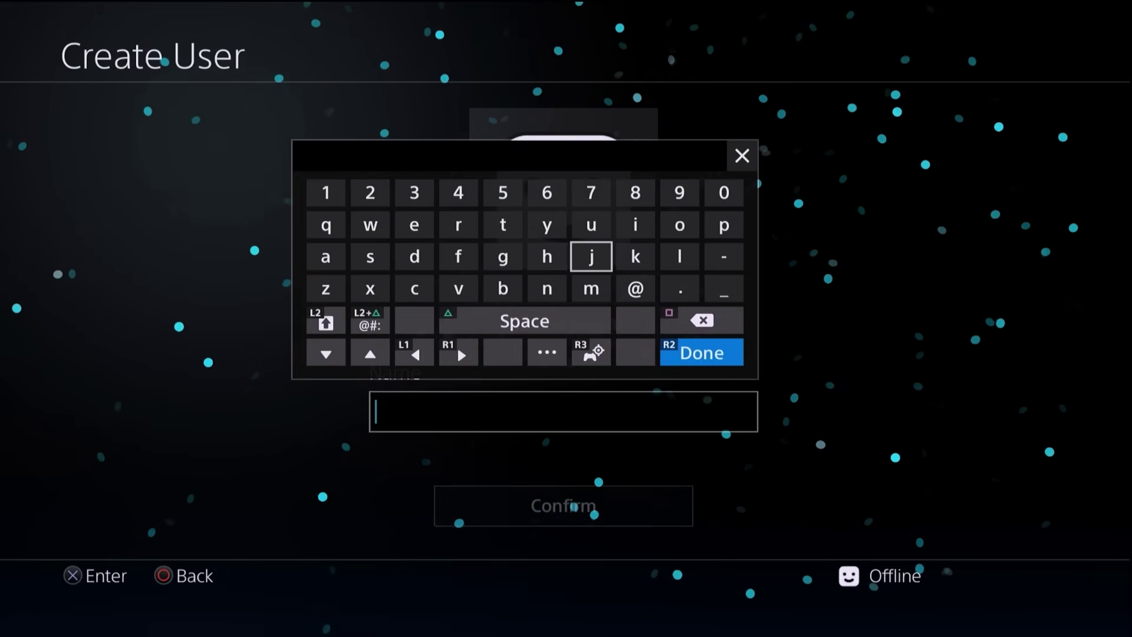
key(shift)
key(Down)
text(M)
key(Up)
key(Left)
key(Left)
key(Left)
key(Left)
key(Left)
key(Left)
key(Left)
text(a)
key(Up)
key(Right)
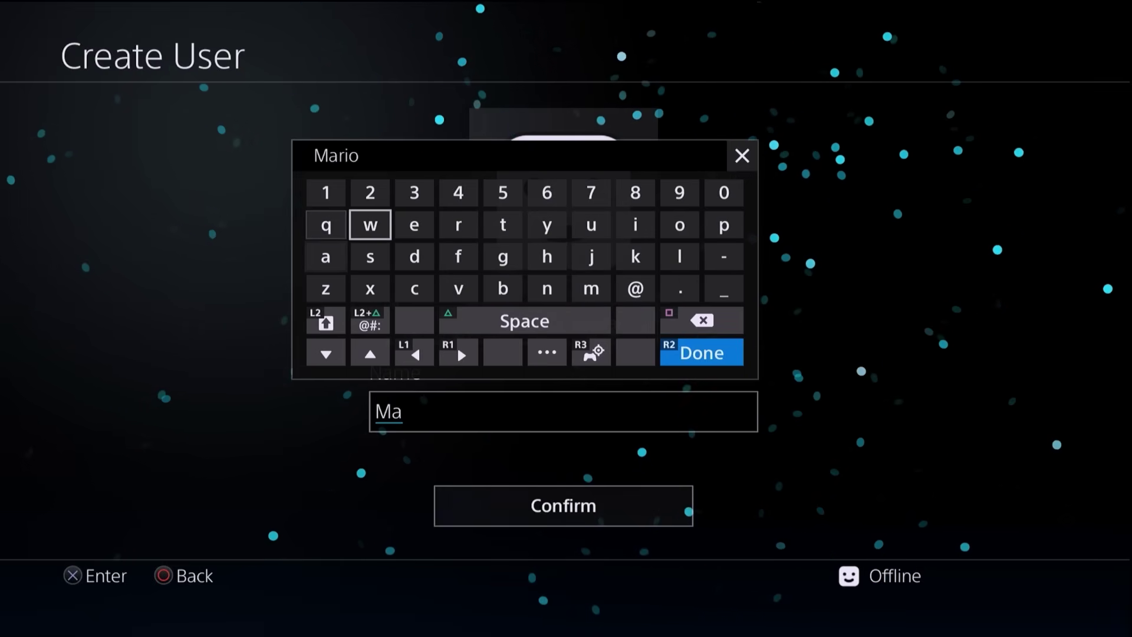
key(Right)
key(Right)
text(r)
key(Right)
key(Right)
key(Right)
key(Right)
text(i)
key(Right)
text(o)
key(Return)
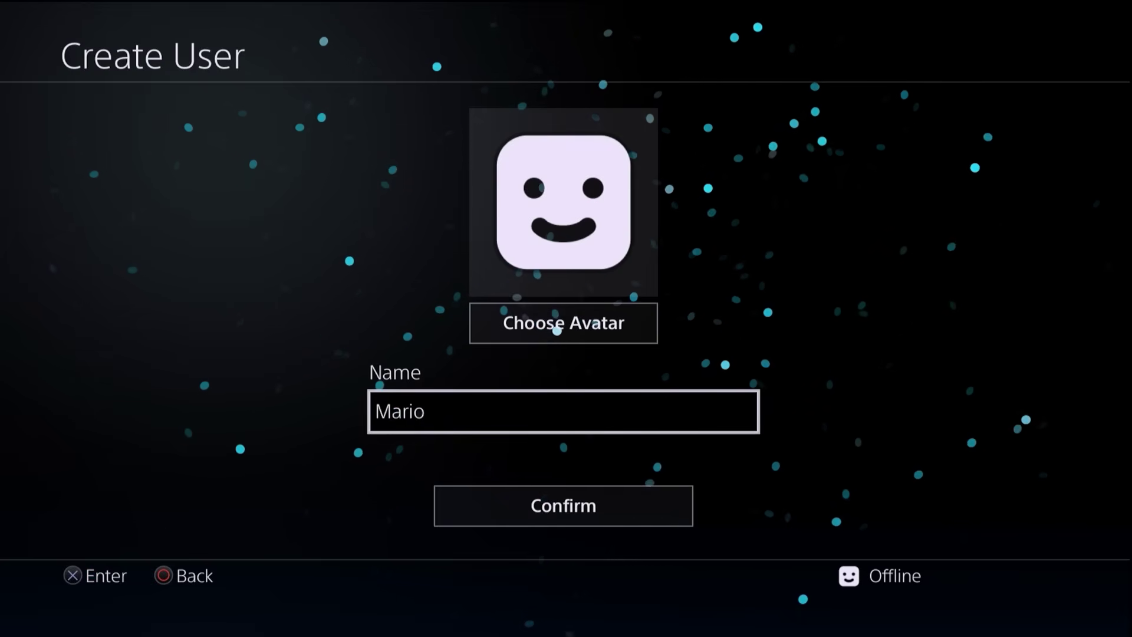
Step: Confirm creating the Mario user, back out, and bring up the Quick Menu
key(Down)
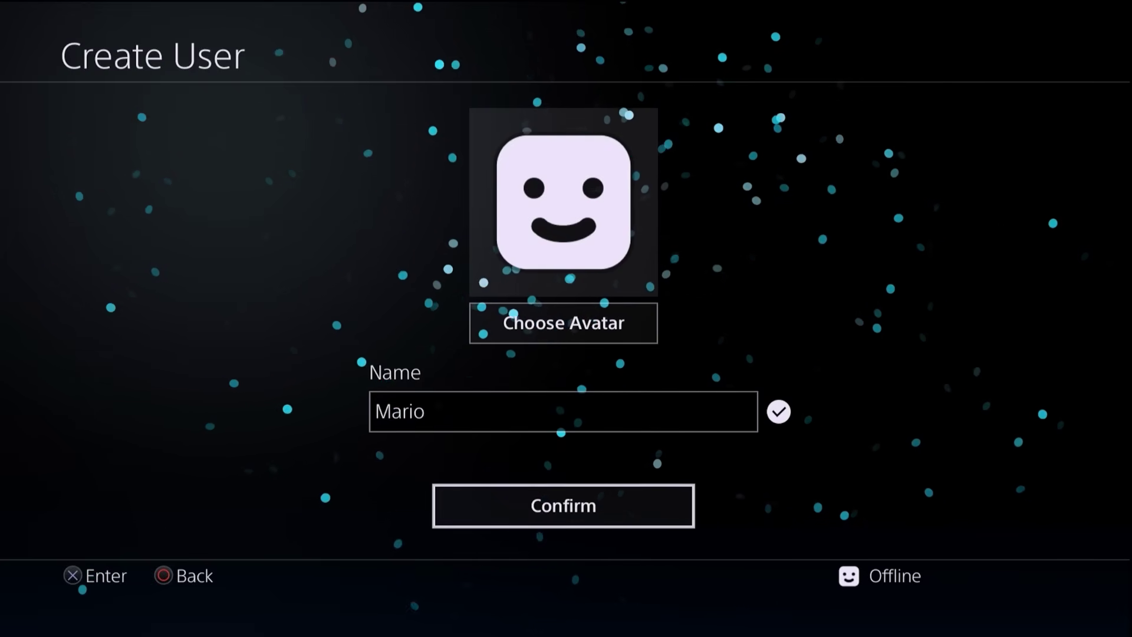
key(Return)
key(Return)
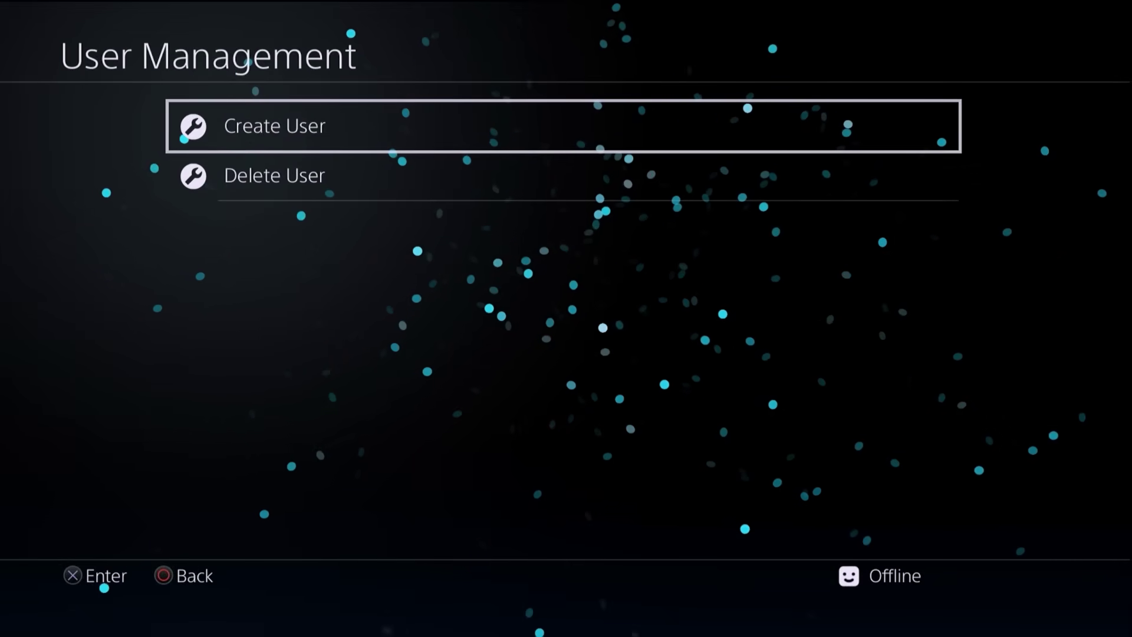
key(Escape)
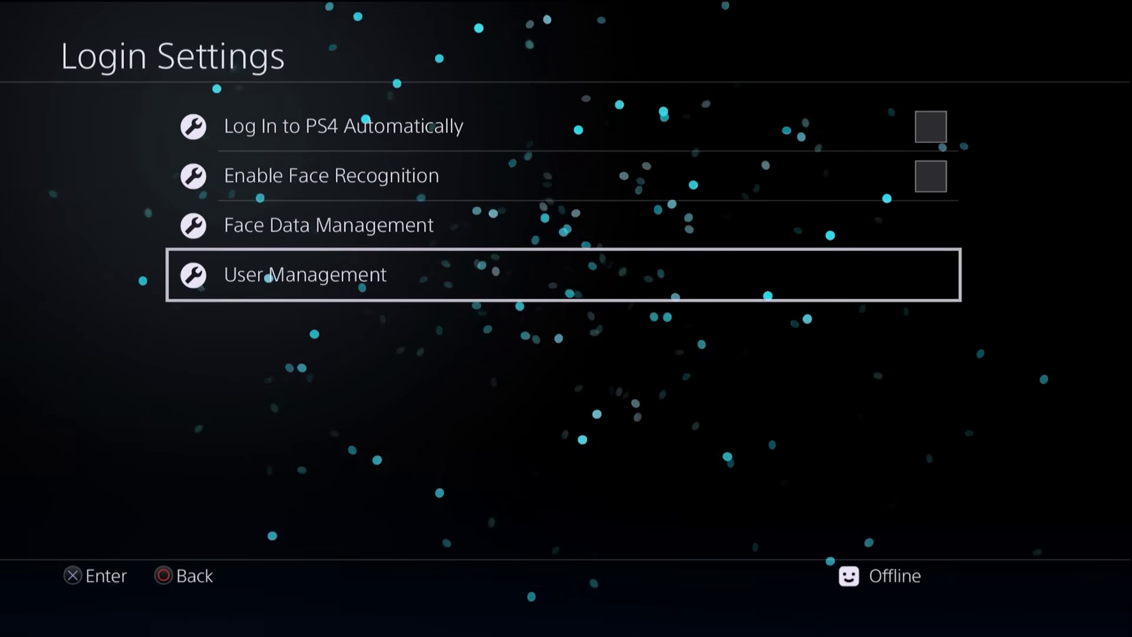
key(Home)
key(Home)
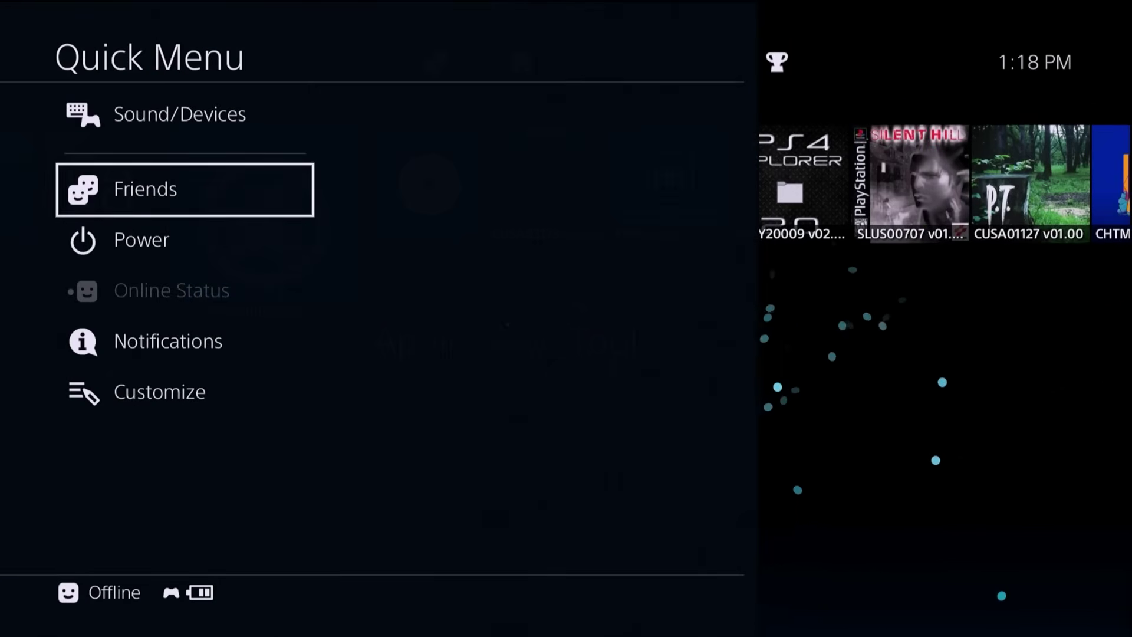
Step: Switch user through Power > Switch User and log in as Mario
key(Down)
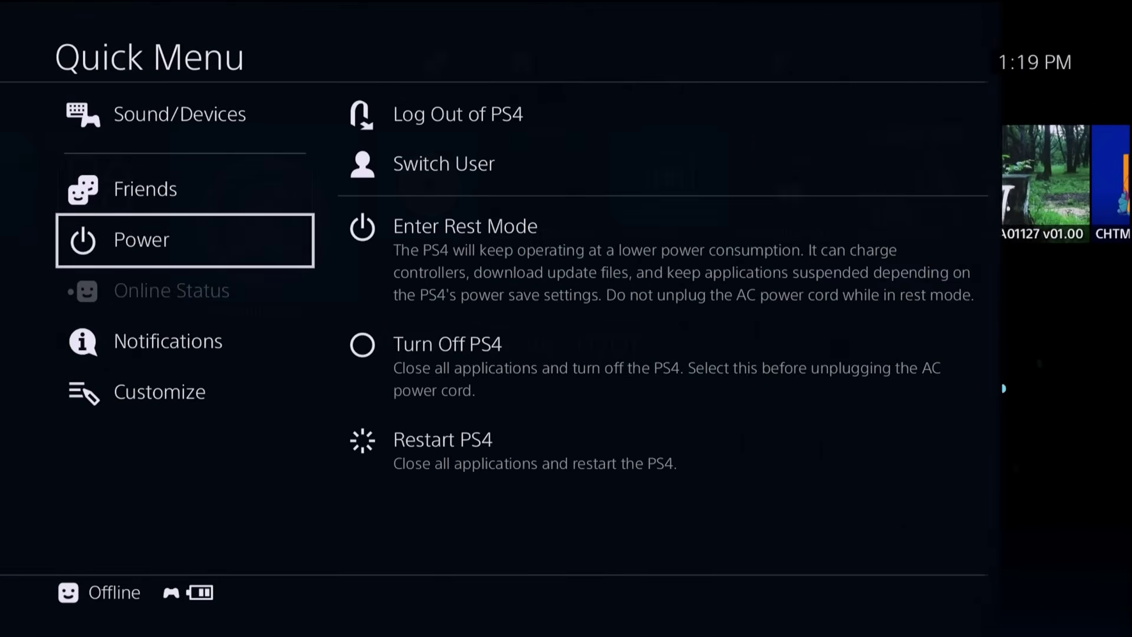
key(Right)
key(Up)
key(Return)
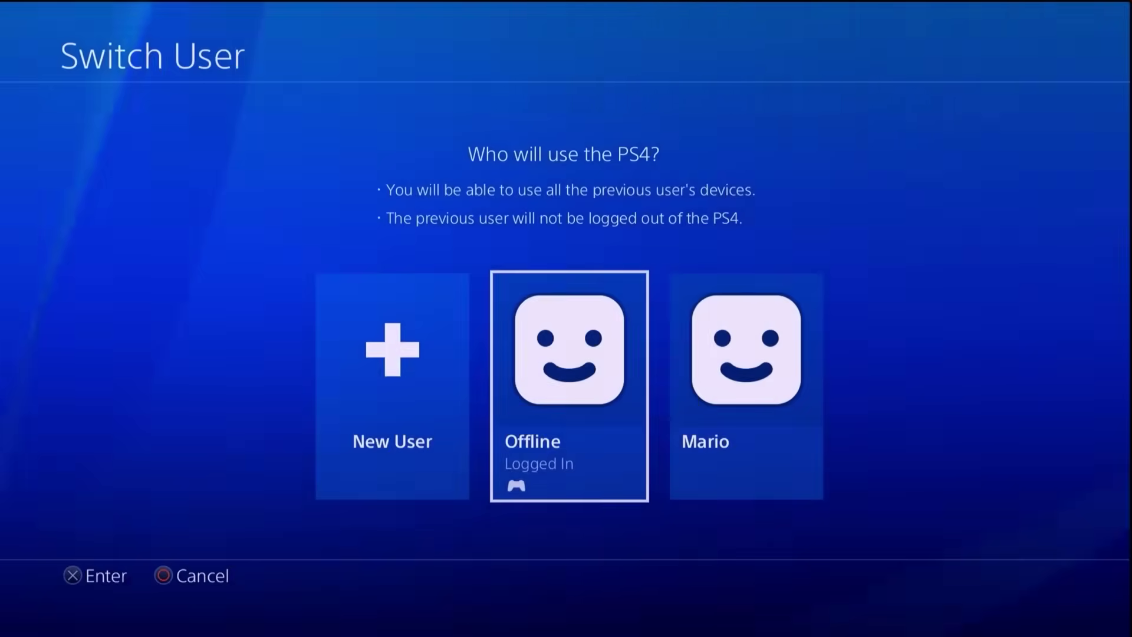
key(Right)
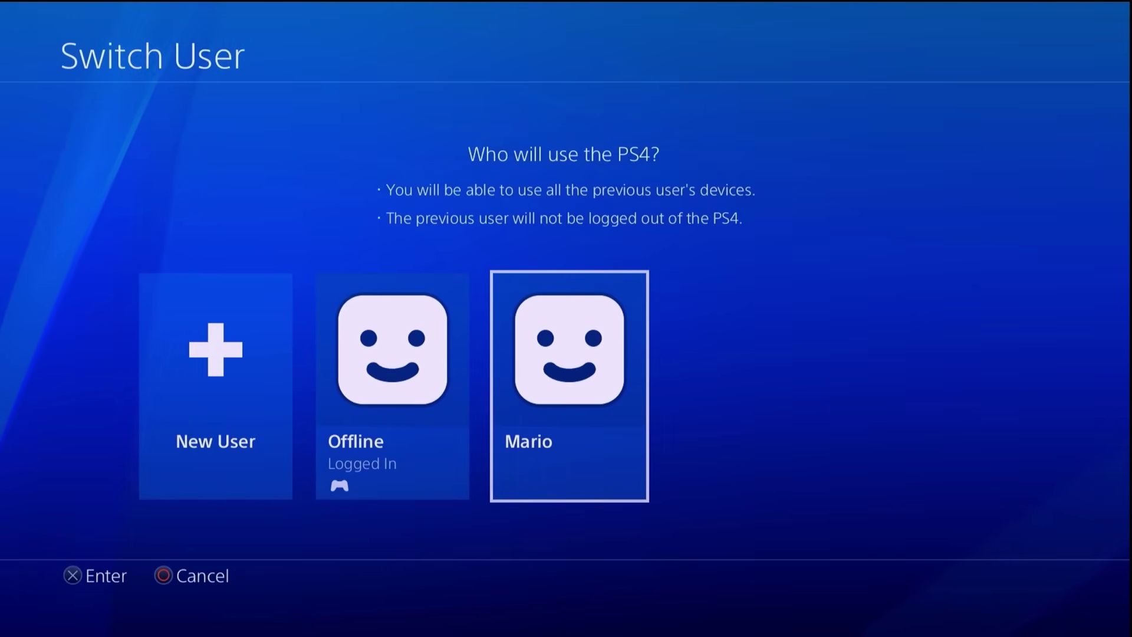
key(Return)
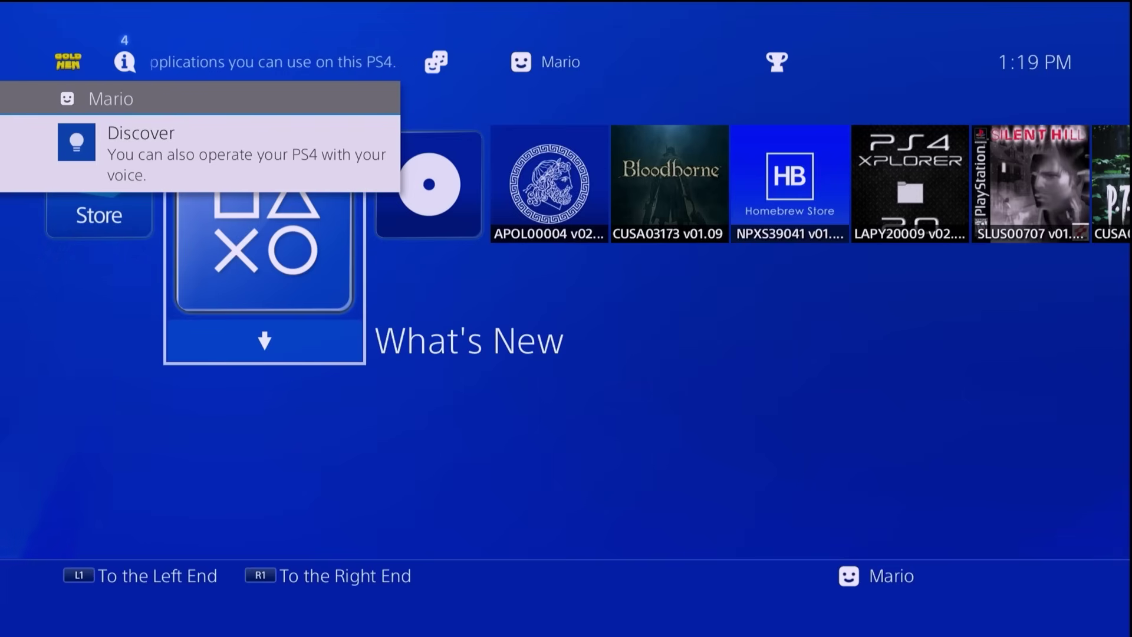
Step: Launch Apollo Save Tool from the home screen's app row
key(Right)
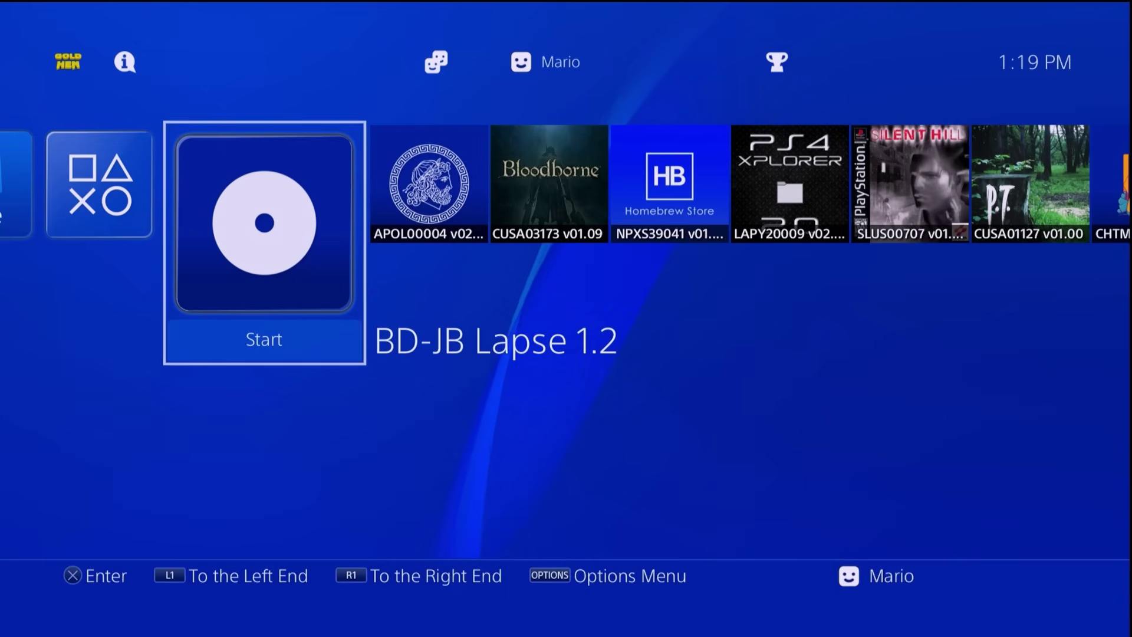
key(Right)
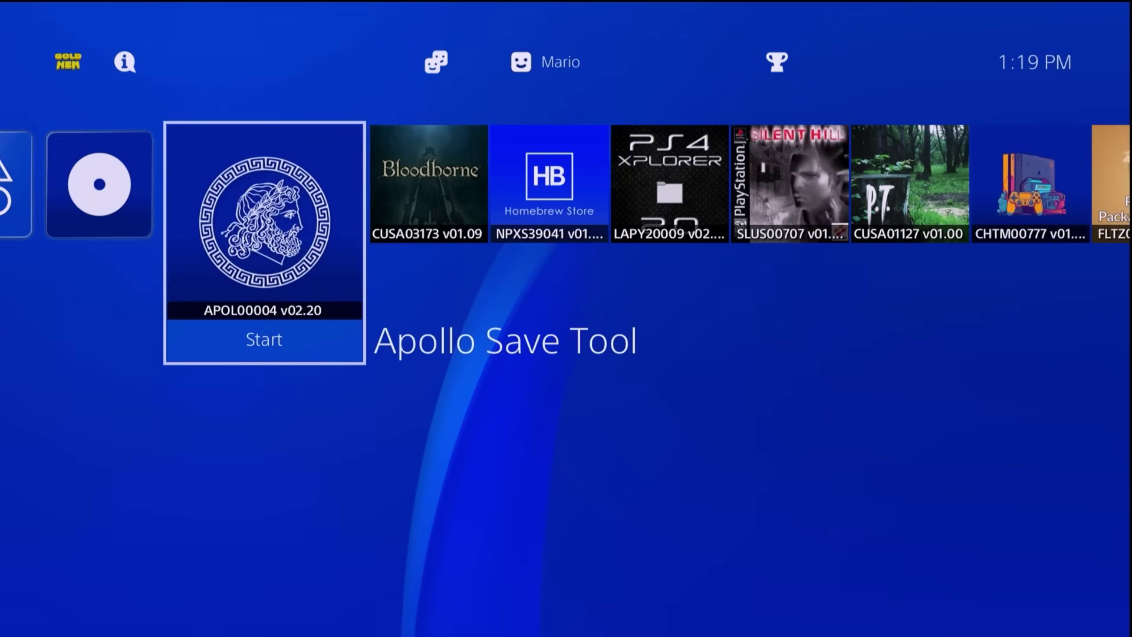
key(Return)
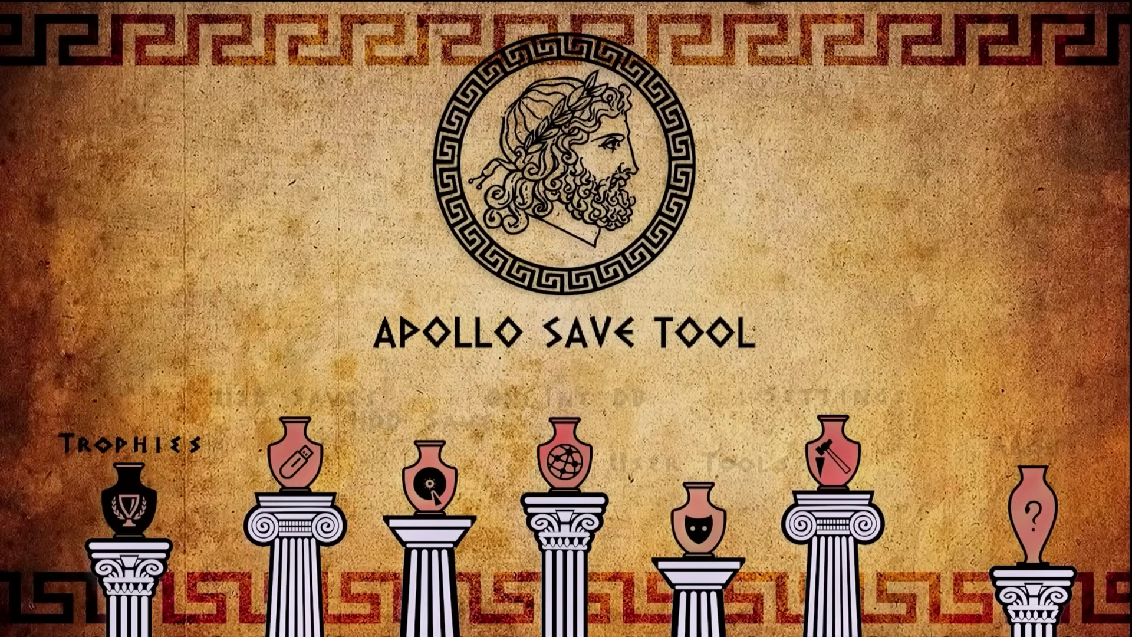
Step: In User Tools > Activate PS4 Accounts, select Activate Offline Account Mario
key(Right)
key(Right)
key(Right)
key(Right)
key(Return)
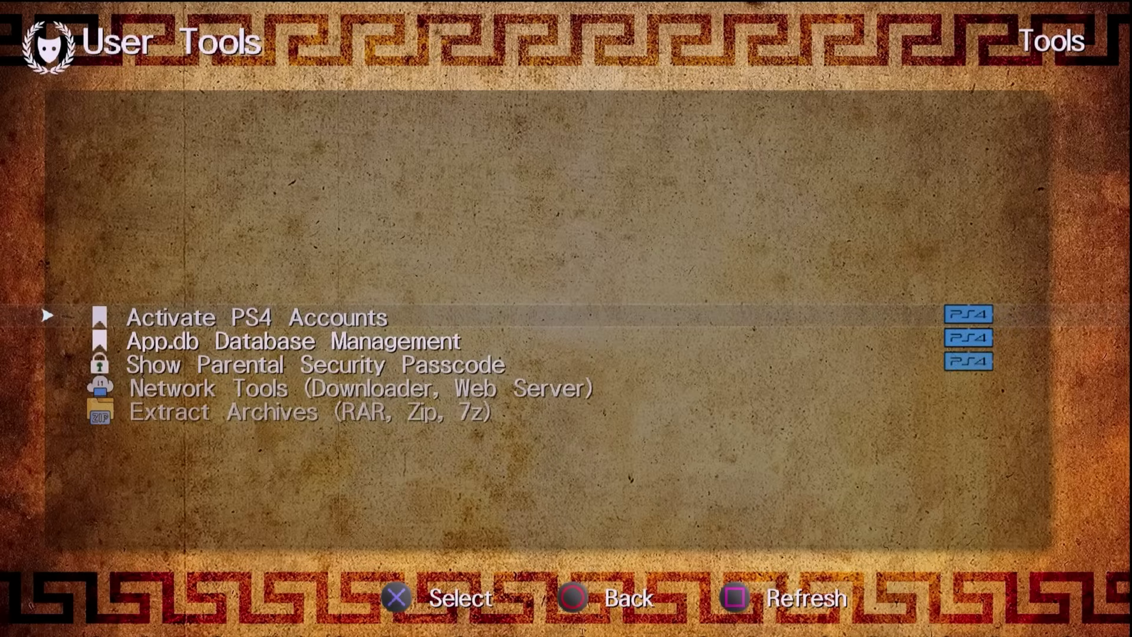
key(Return)
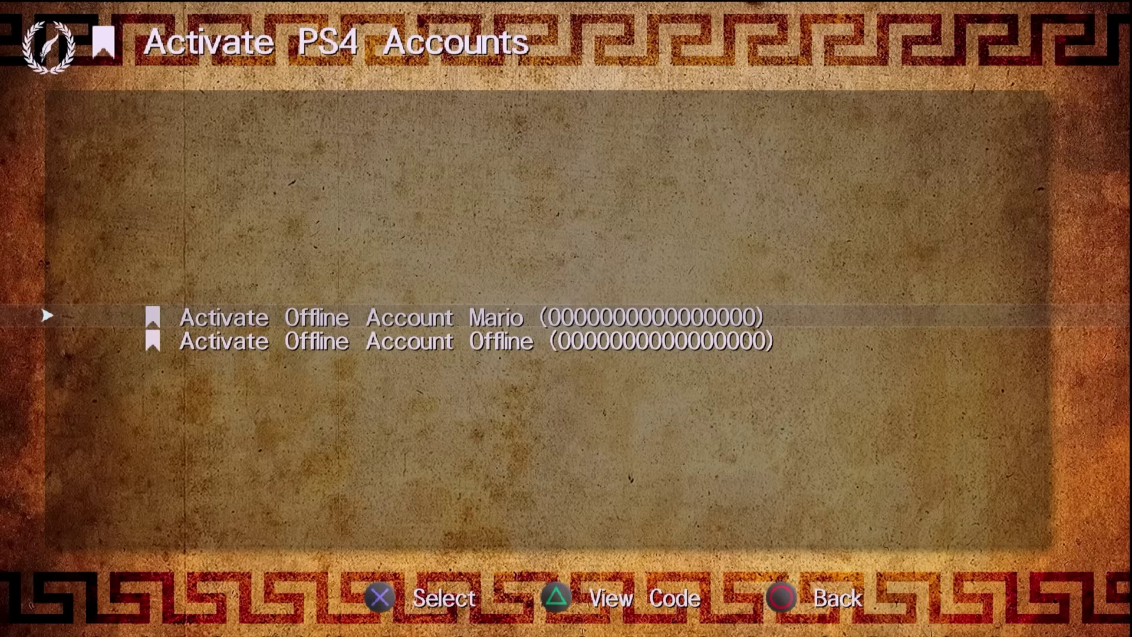
key(Down)
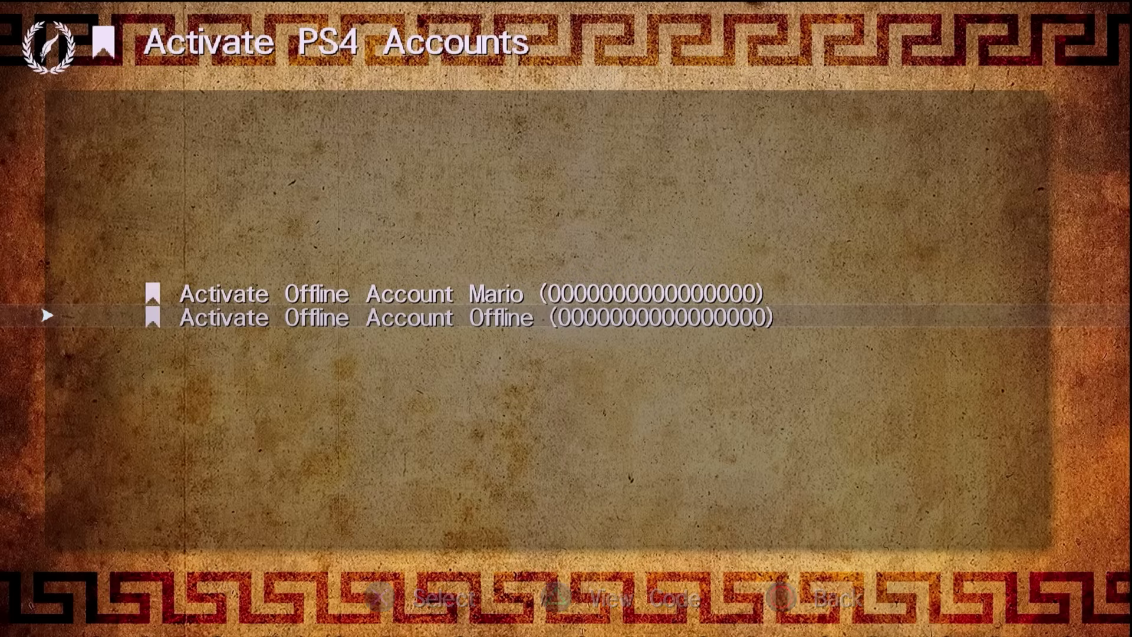
key(Up)
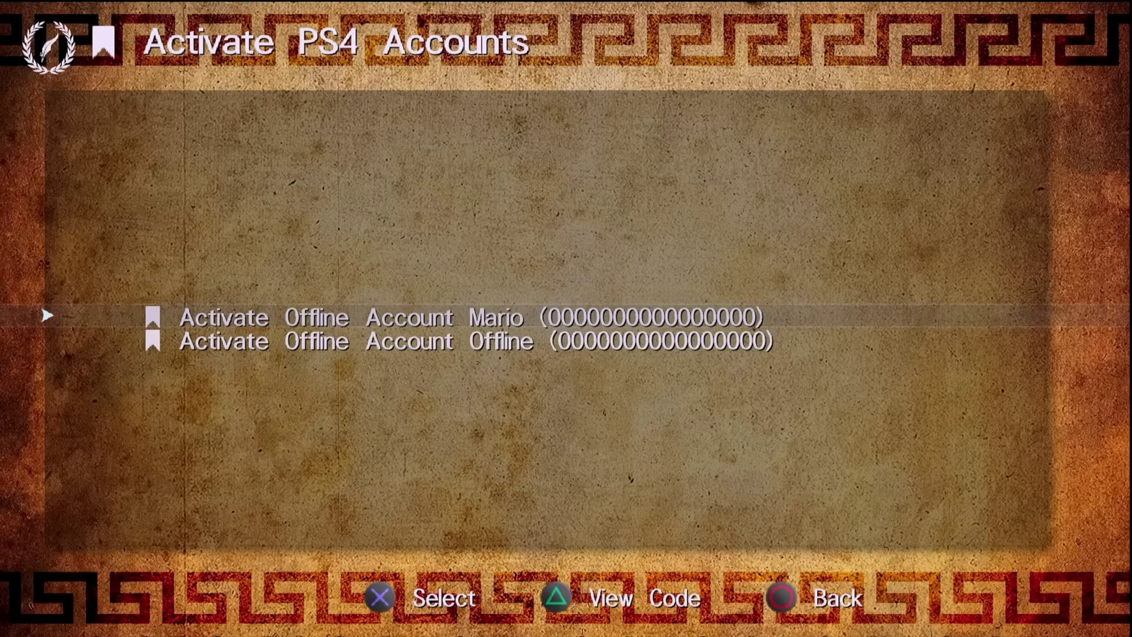
key(Return)
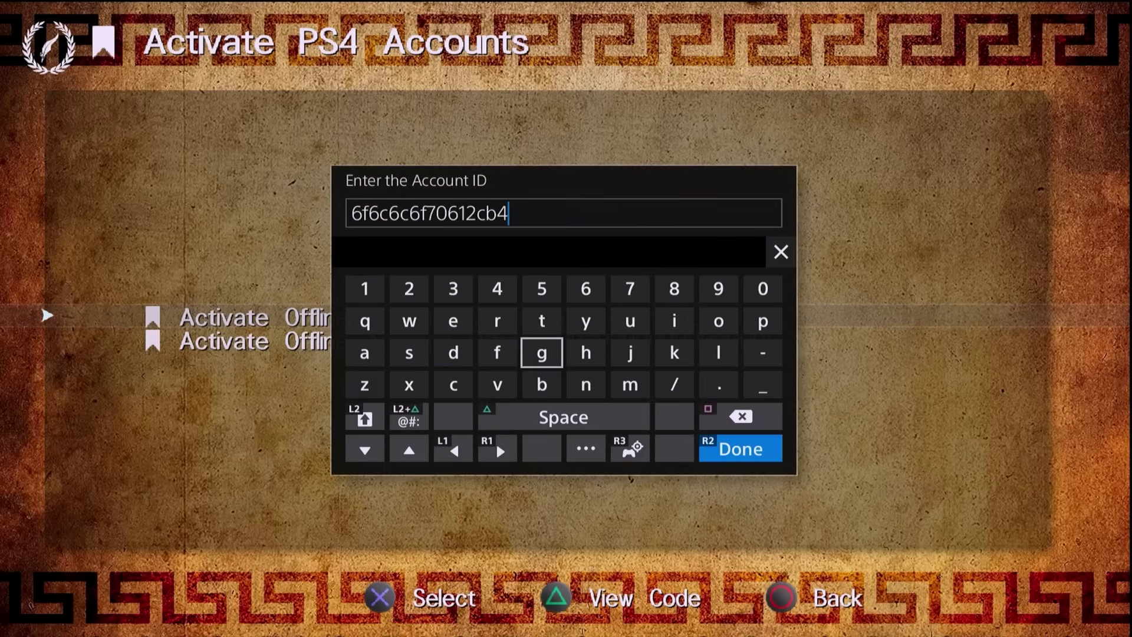